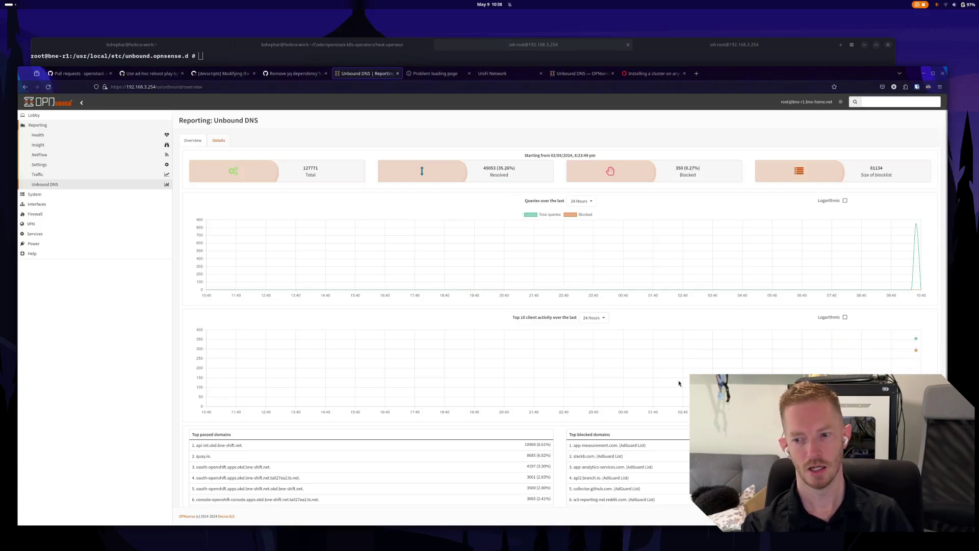
Open the host overrides page of the Unbound DNS service.
click(35, 235)
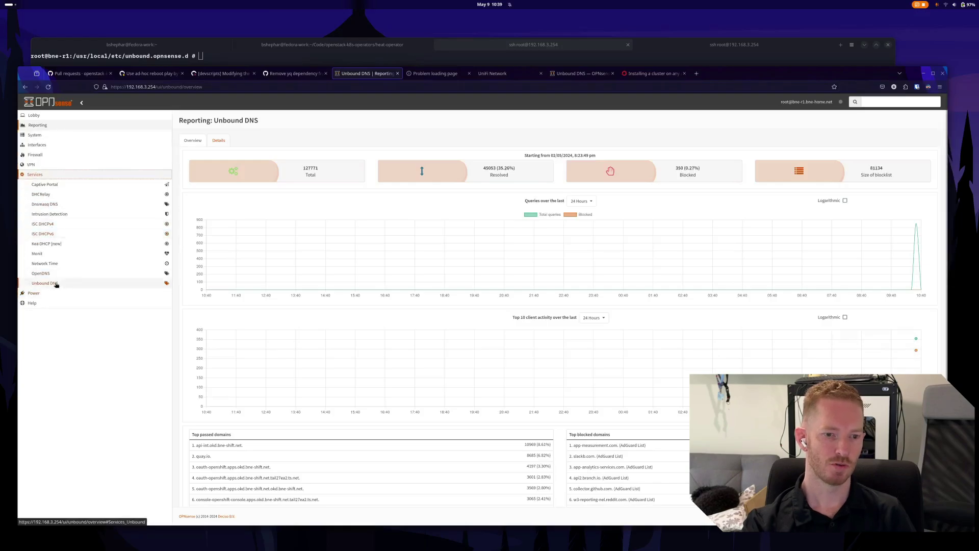
click(57, 284)
click(48, 303)
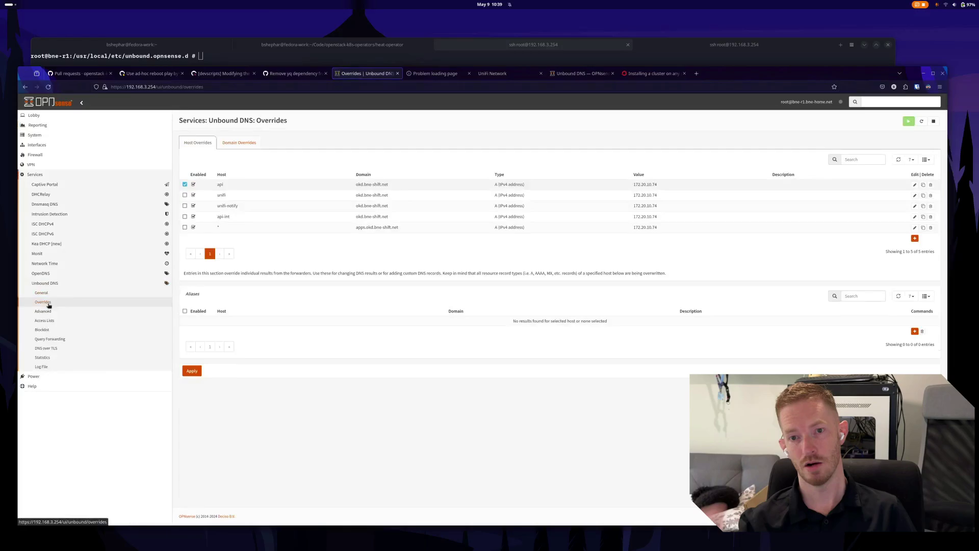
Review the api, api-int and *.apps records required by the OKD installation documentation, and bring up the OPNsense Unbound documentation.
click(652, 74)
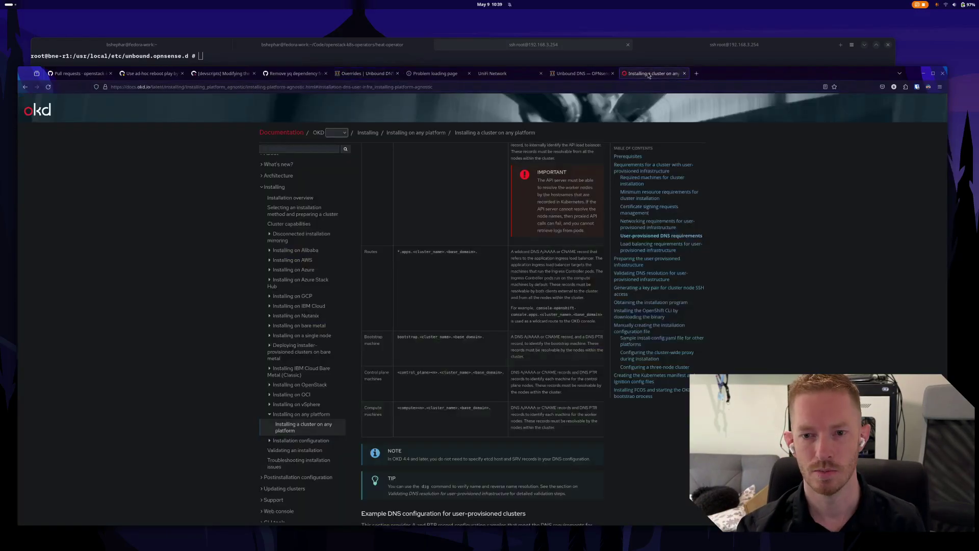
scroll(466, 284, up, 5)
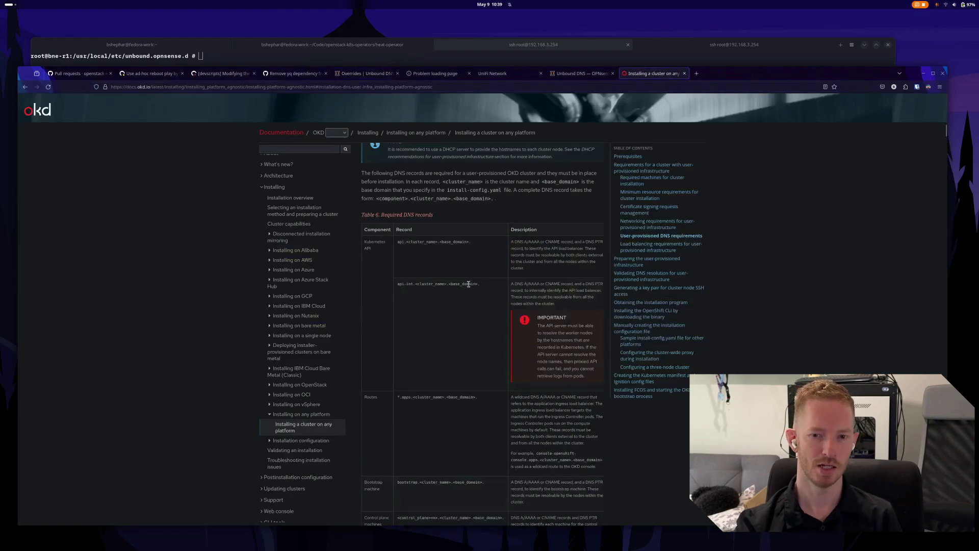
triple_click(399, 241)
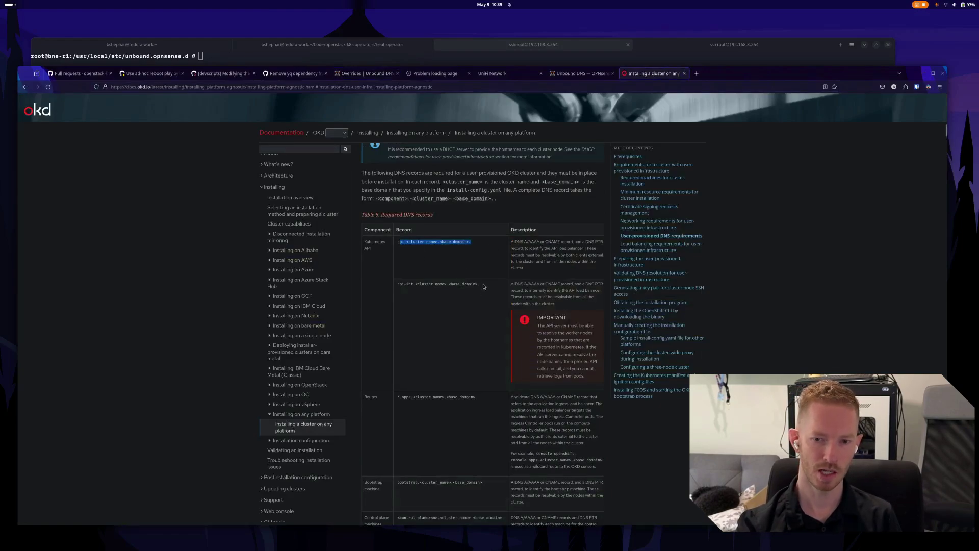
drag(482, 284, 286, 449)
click(441, 325)
scroll(441, 324, down, 3)
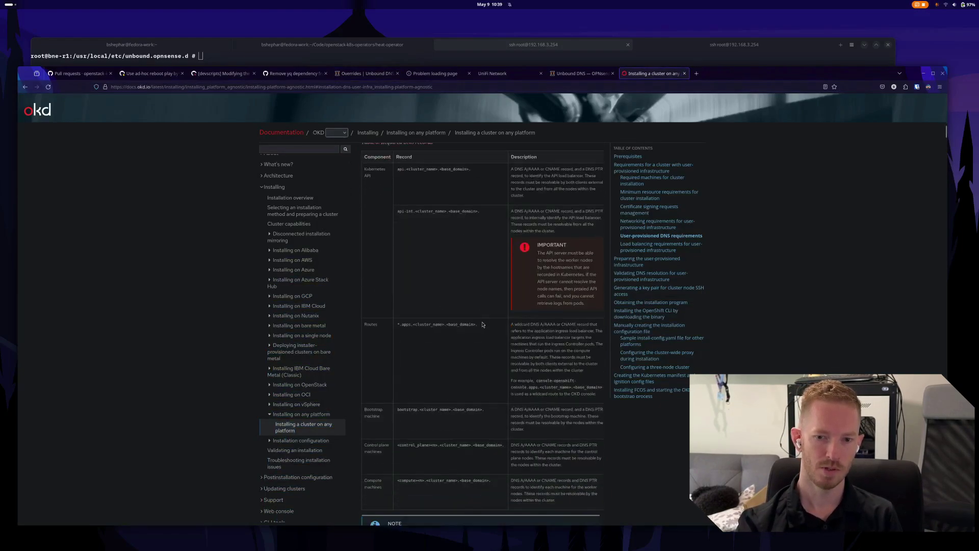
triple_click(444, 324)
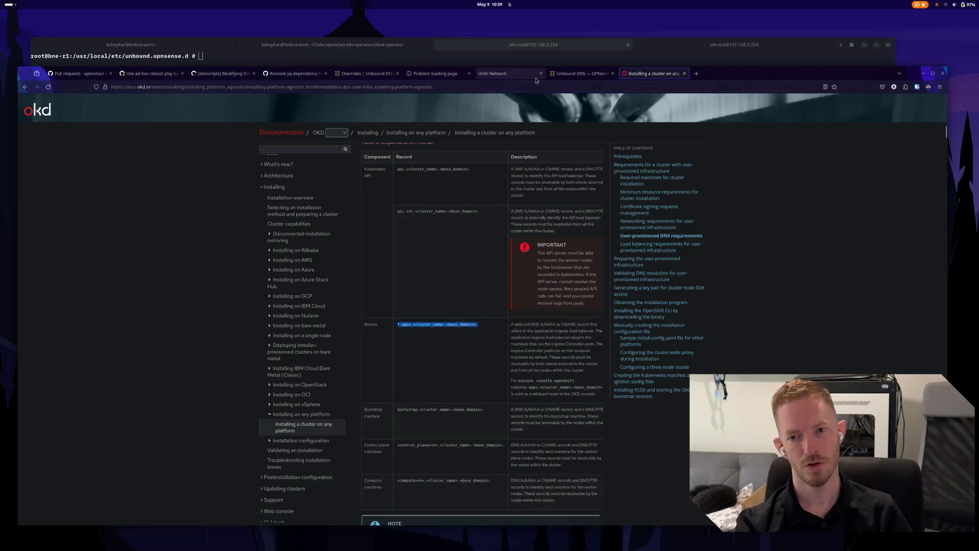
click(577, 73)
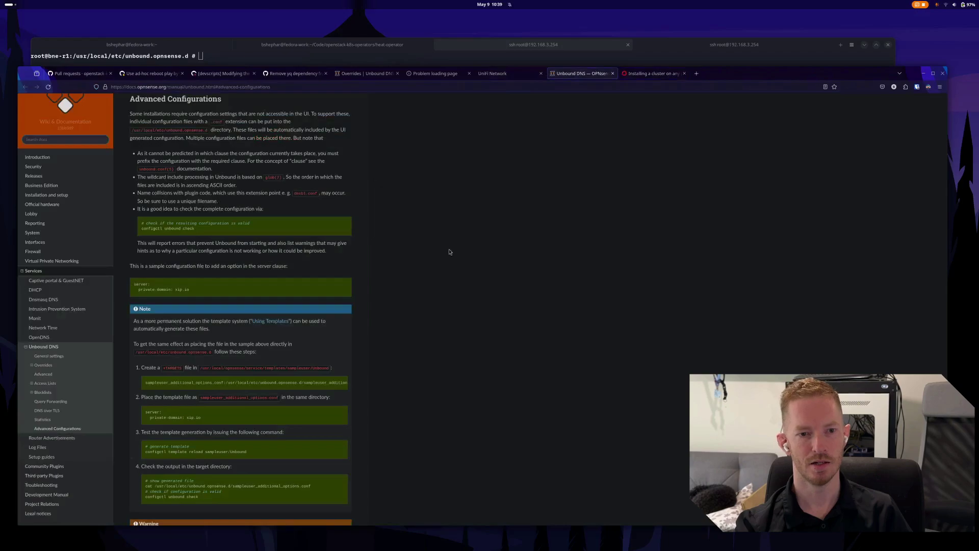
Delete the wildcard host override for apps.okd.bne-shift.net from the Unbound DNS overrides.
click(364, 73)
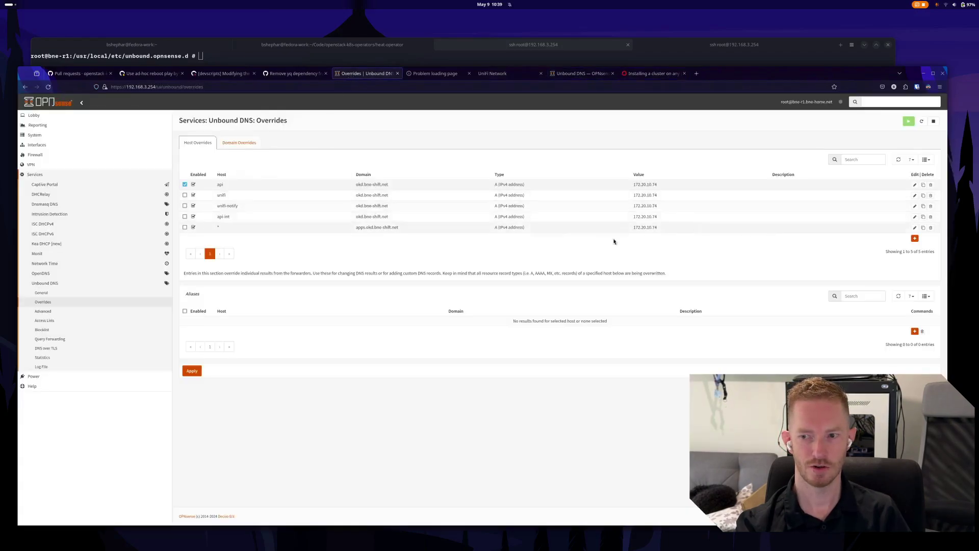
click(931, 229)
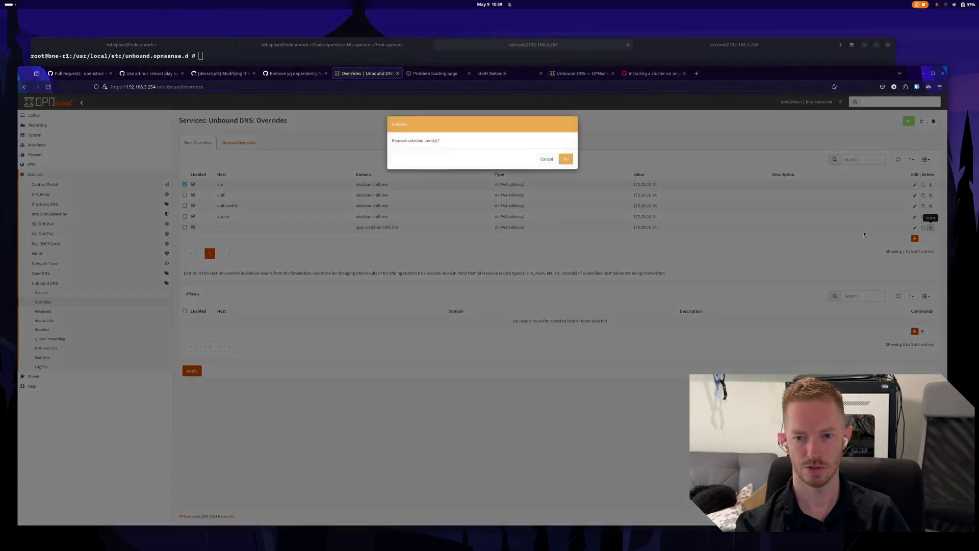
click(565, 162)
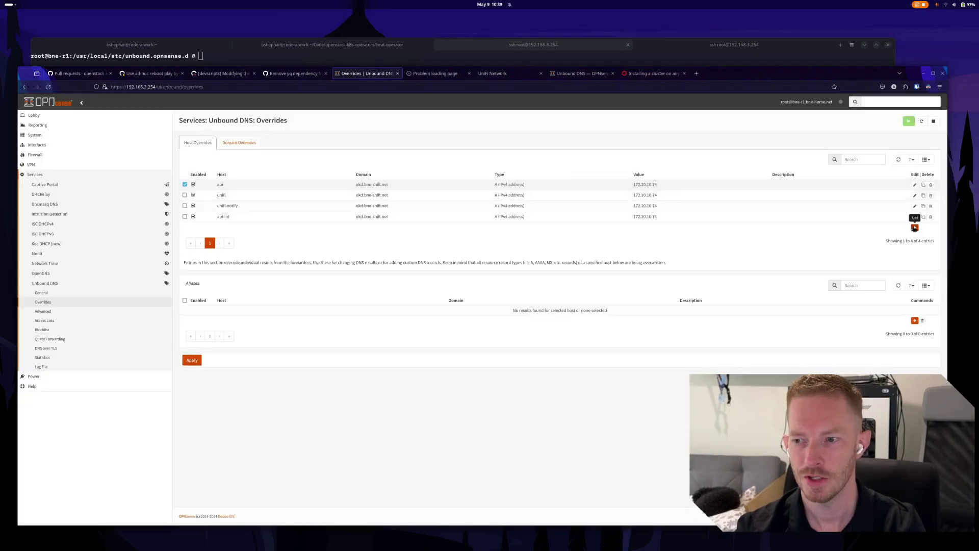
Add and apply a host override with host *, domain okd.bne-shift.net, type A, IP address 172.20.10.74 and description SNO Wildward.
click(915, 228)
click(429, 166)
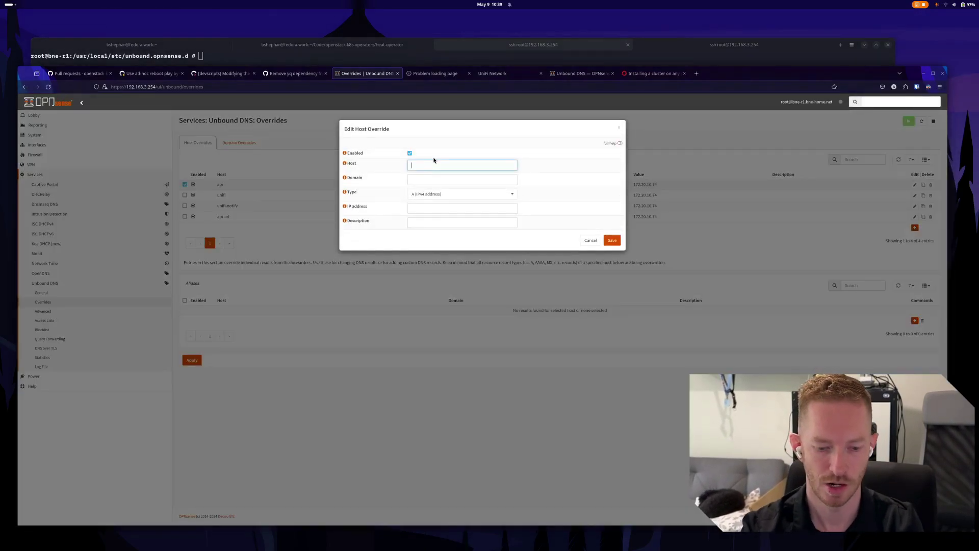
text(*)
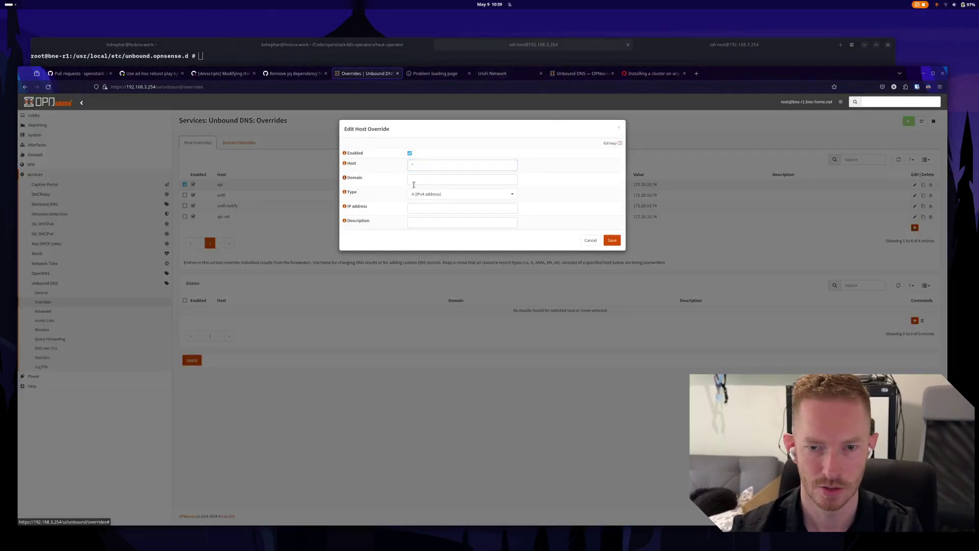
key(Tab)
text(bn)
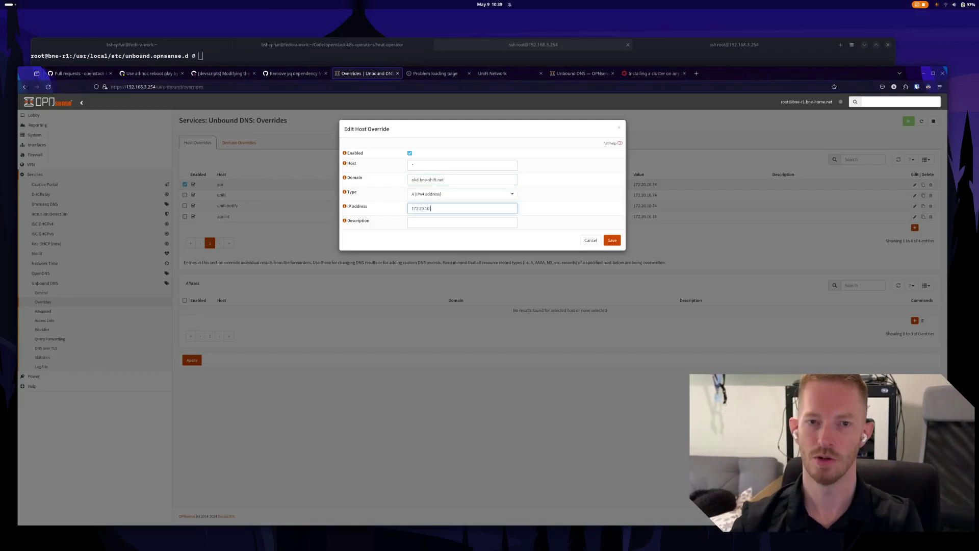
click(466, 222)
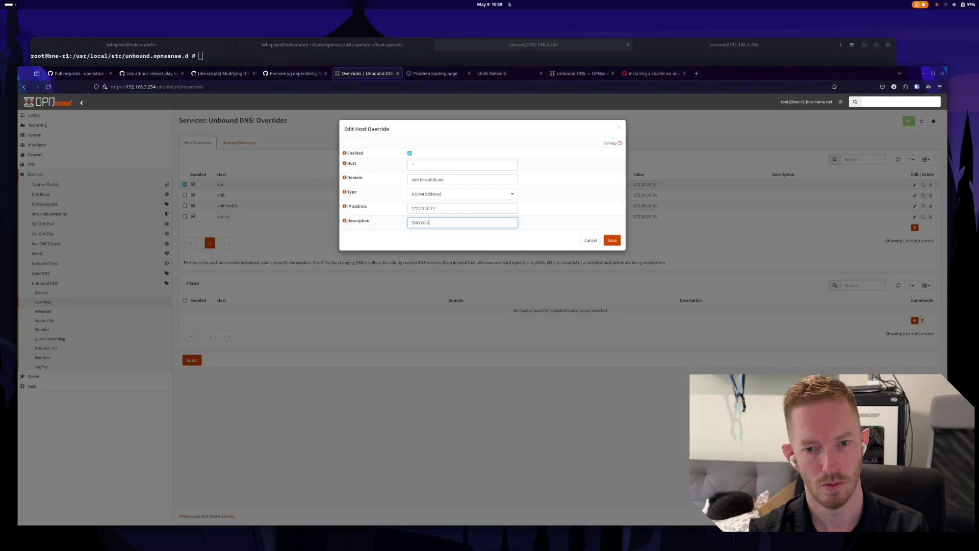
text(SNO Wildward)
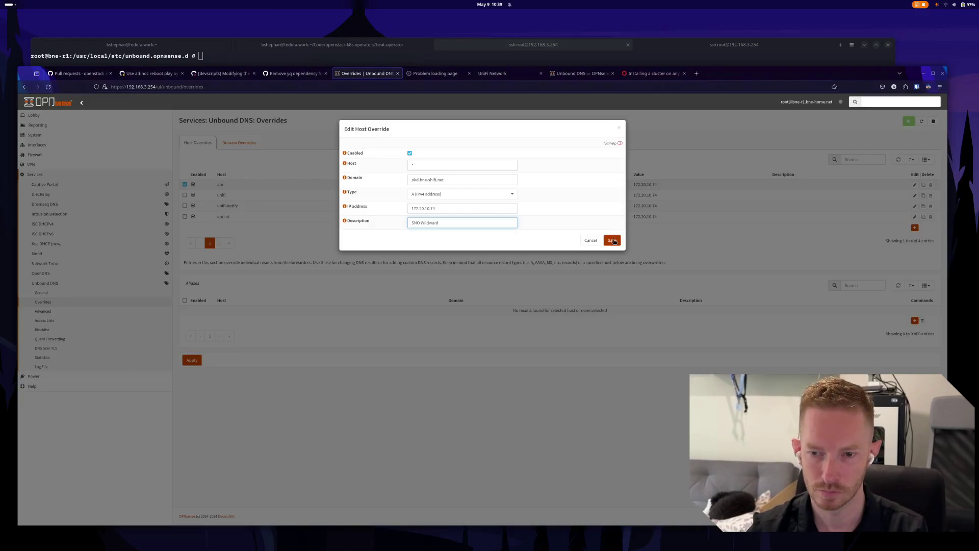
click(612, 240)
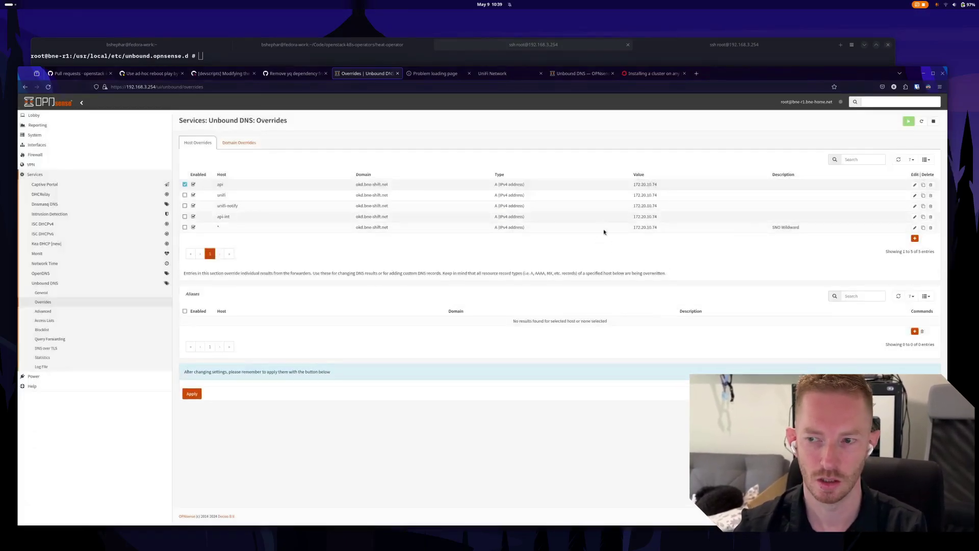
click(193, 392)
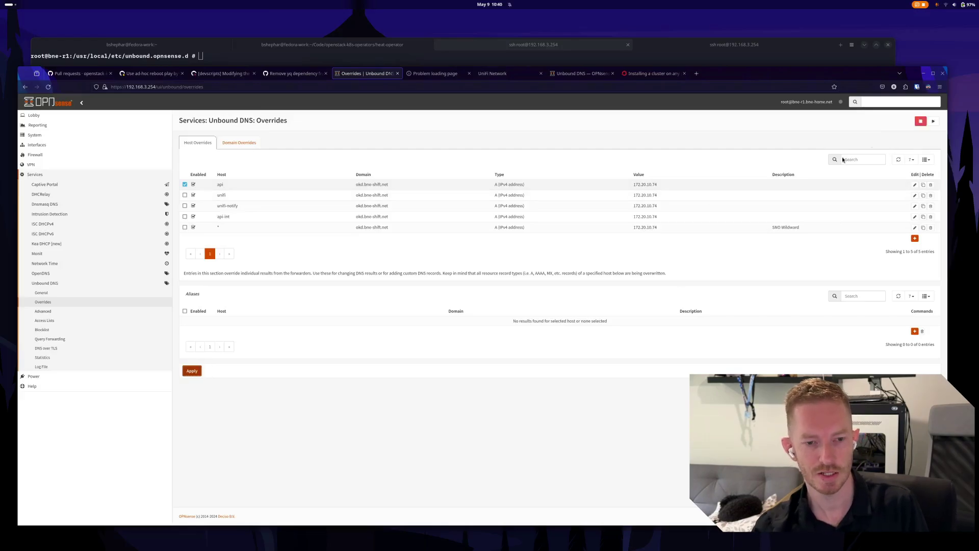
Examine the latest error entry in the Unbound DNS log file.
click(42, 368)
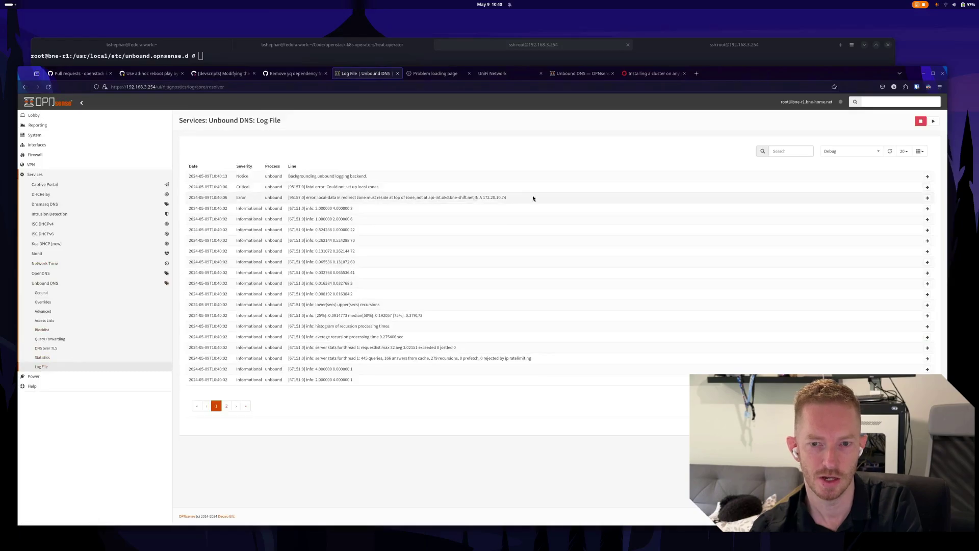
drag(533, 198, 270, 198)
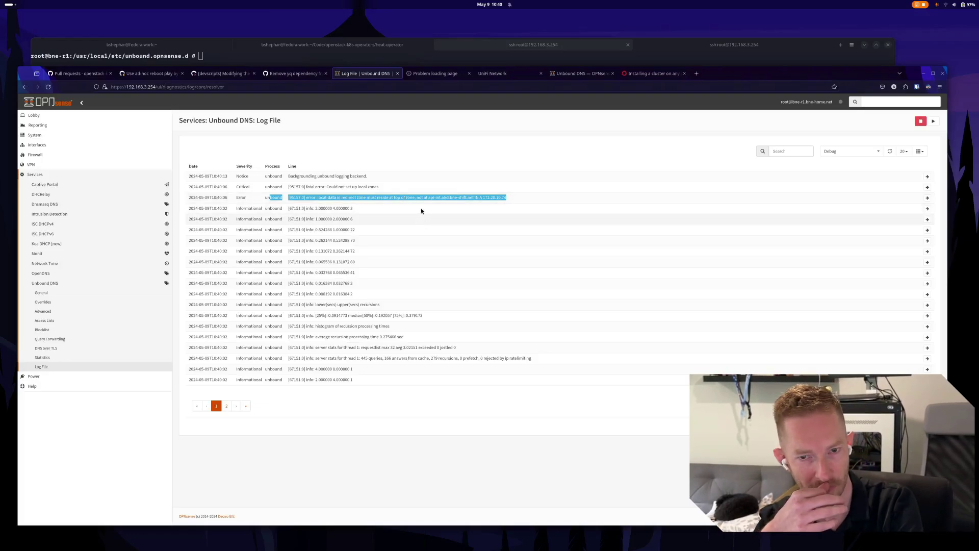
click(432, 196)
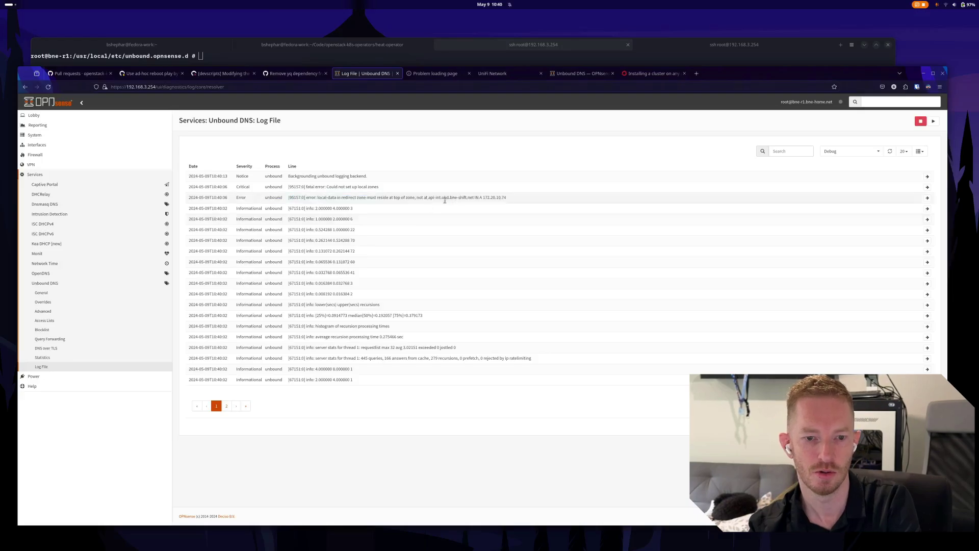
Switch to the terminal, list the unbound.opnsense.d directory, and view the okd file in vi without editing it.
click(45, 303)
click(588, 75)
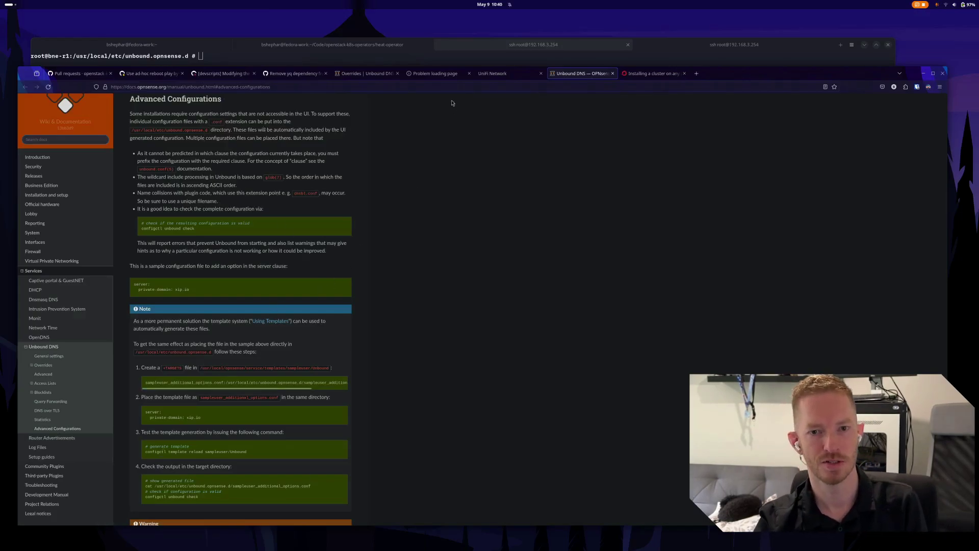
click(408, 57)
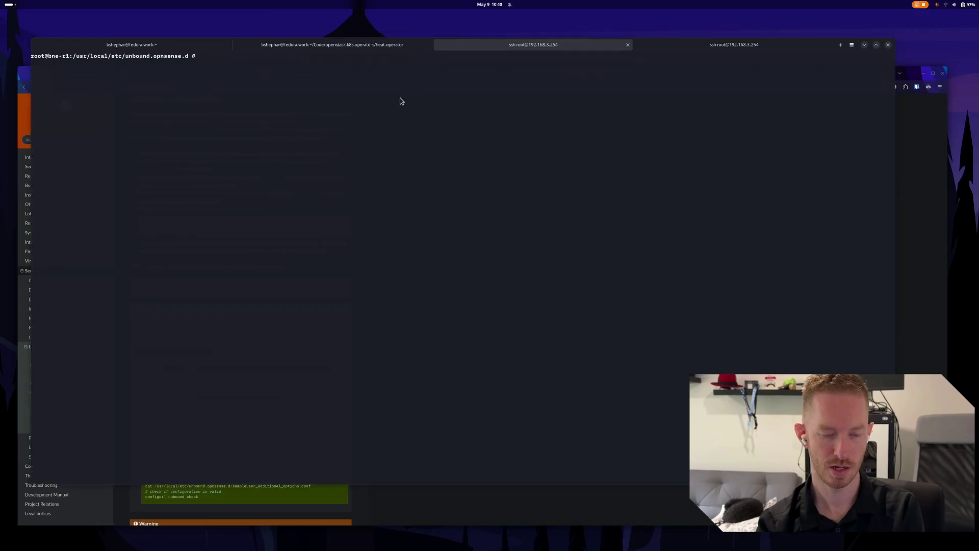
text(ls)
key(Return)
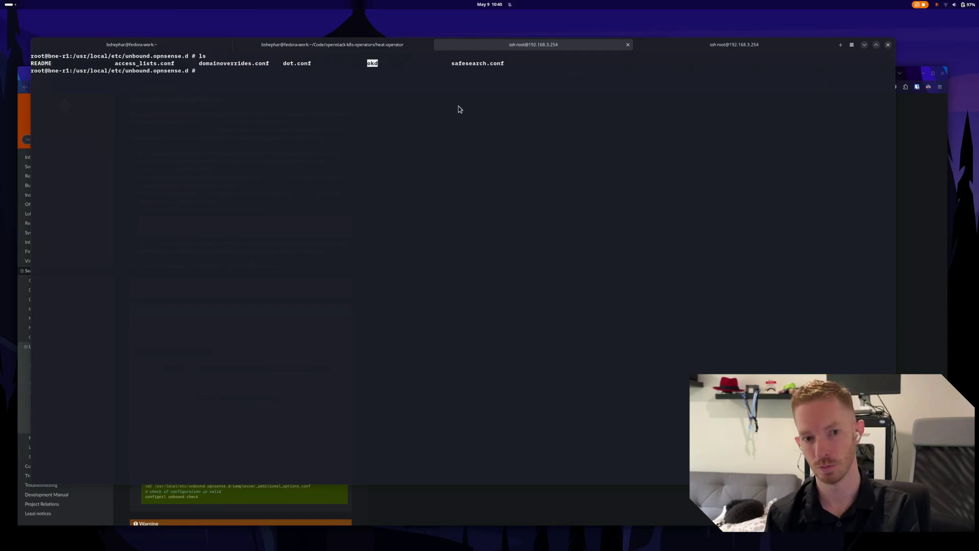
text(vi)
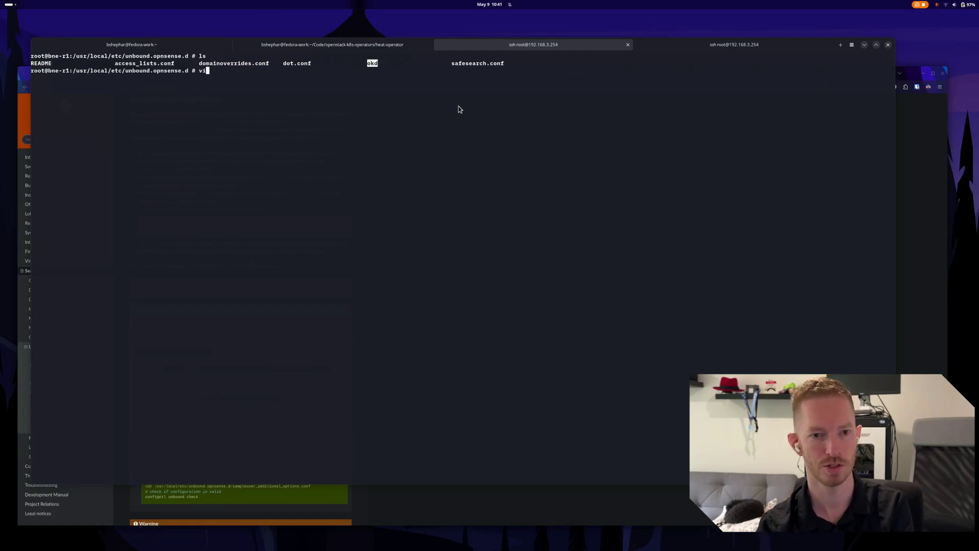
text( okd)
key(Return)
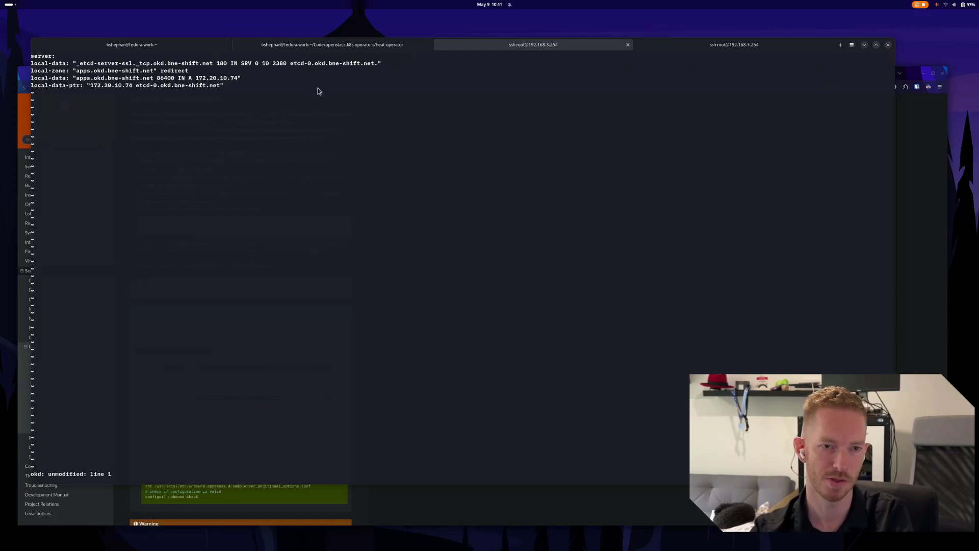
text(:q)
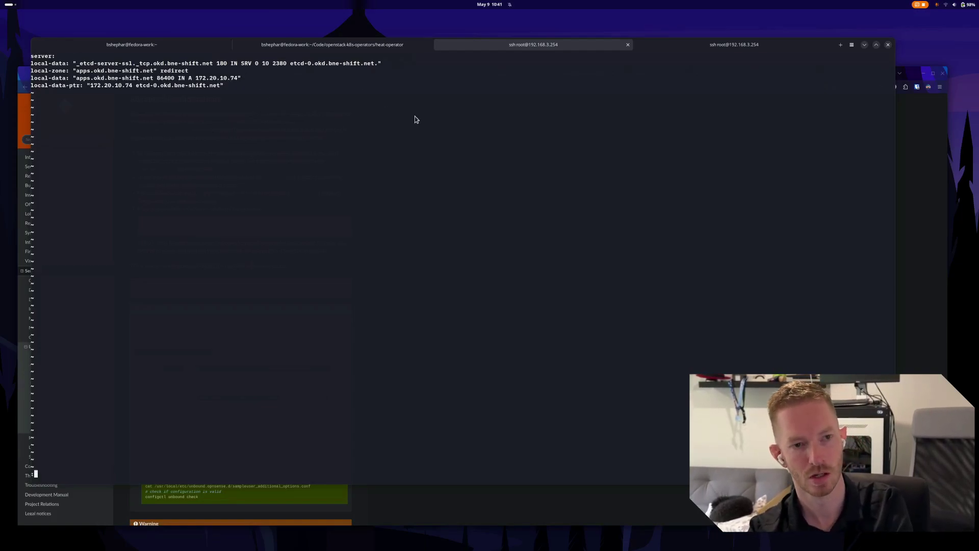
key(Return)
Switch back to the browser, change the wildcard host override's domain to apps.okd.bne-shift.net, and apply the override settings.
click(444, 508)
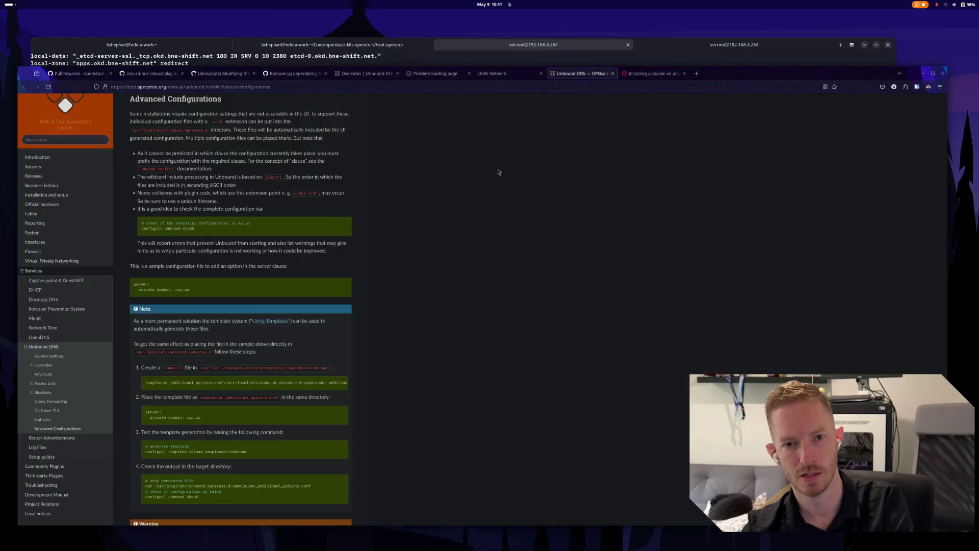
click(380, 74)
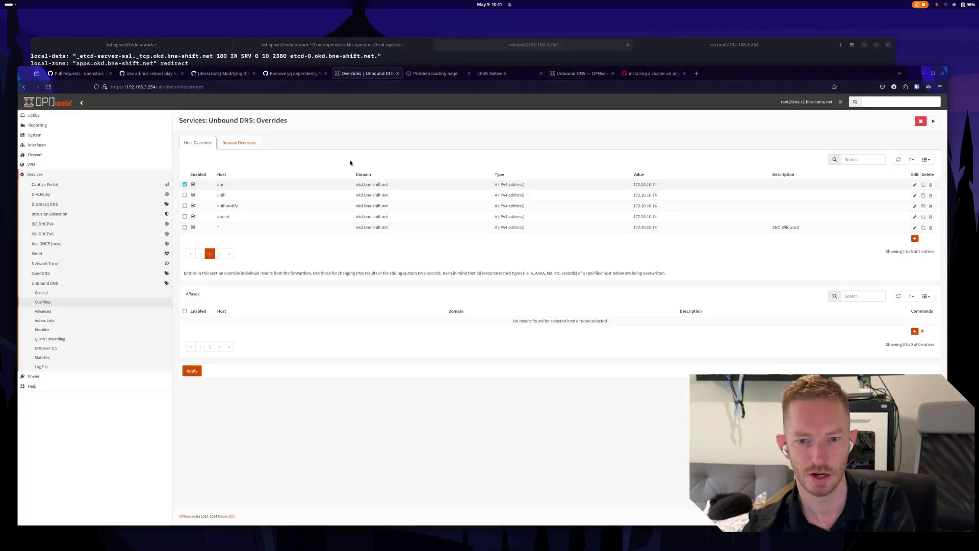
click(915, 228)
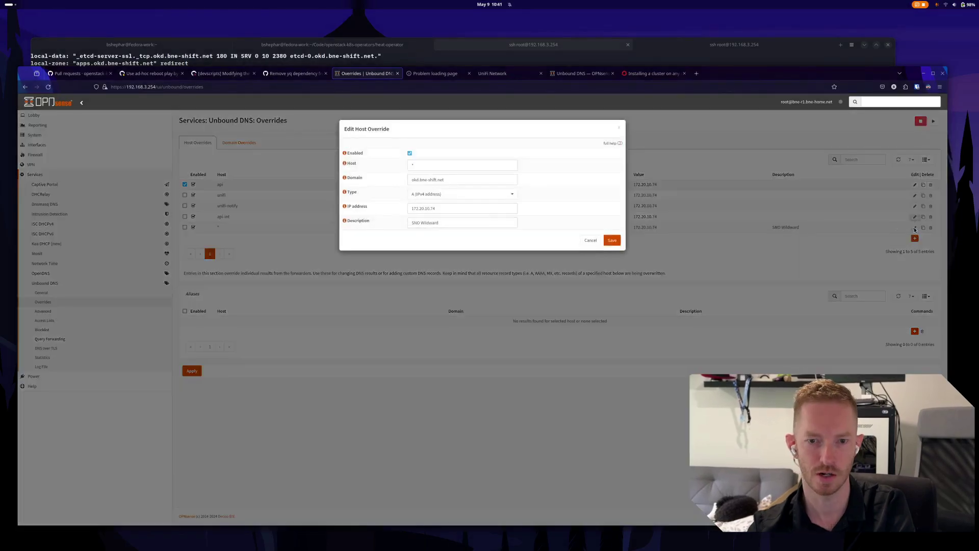
click(410, 179)
text(apps.)
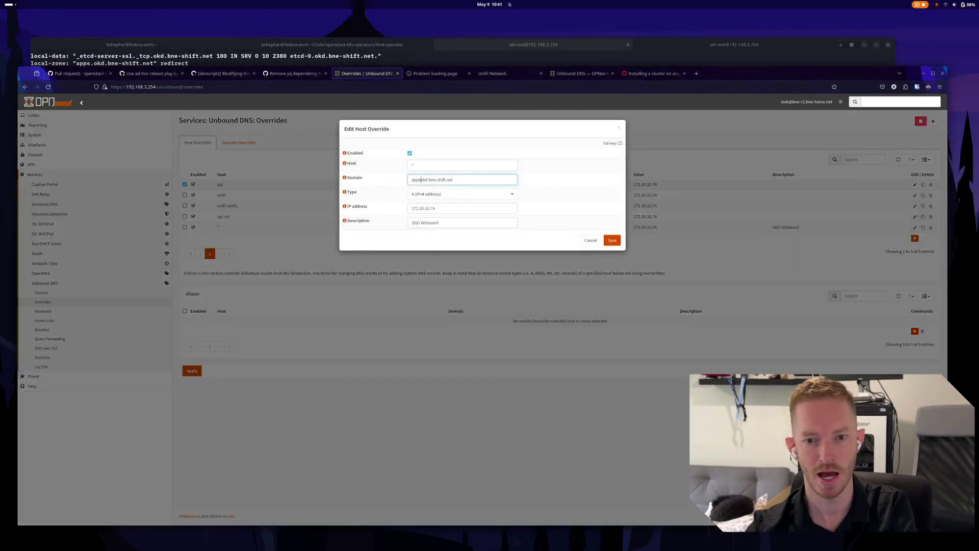
click(612, 240)
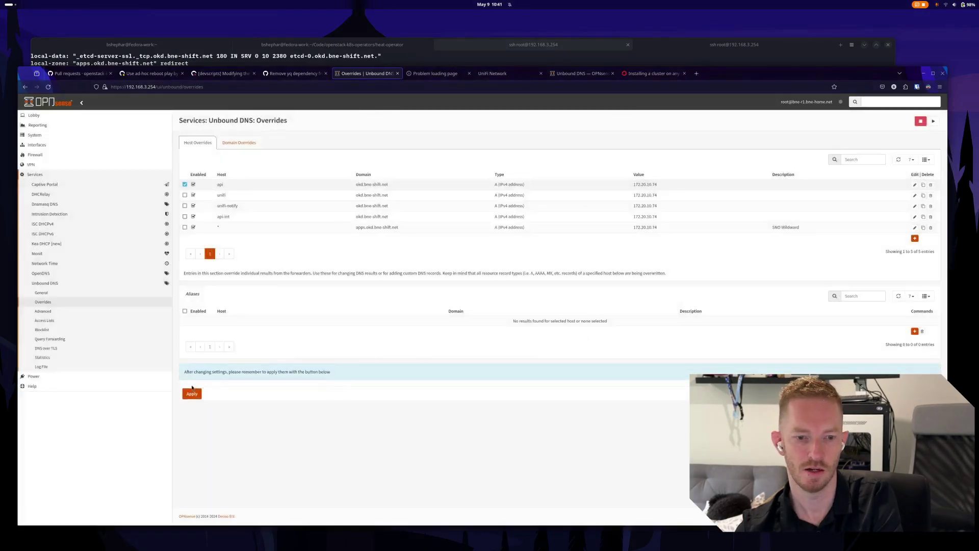
click(188, 396)
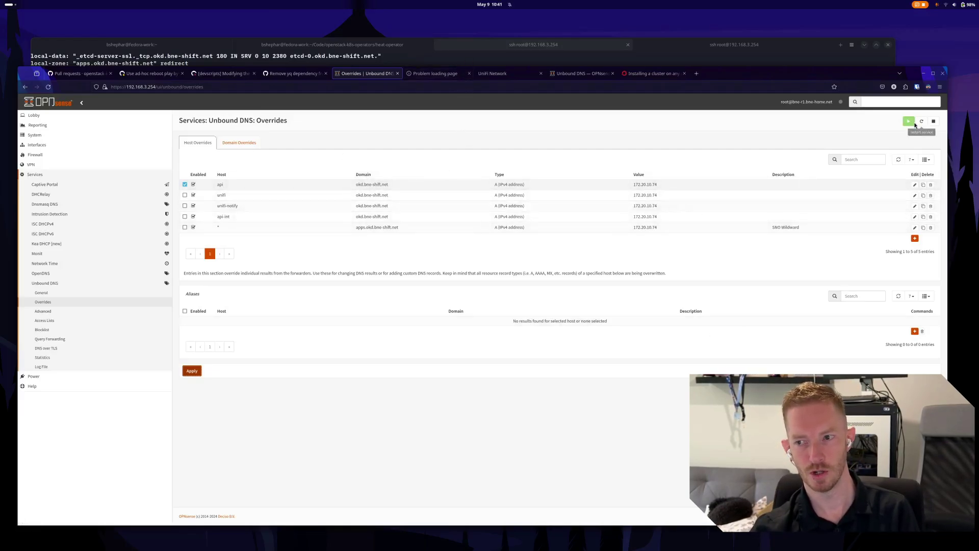
Check the newest entries in the Unbound DNS log file, and switch back to the terminal.
click(41, 366)
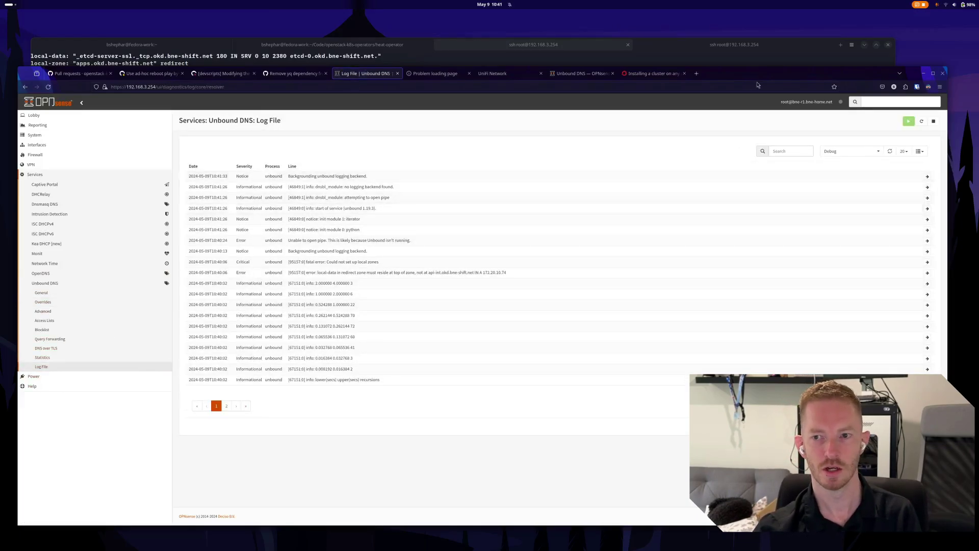
click(763, 59)
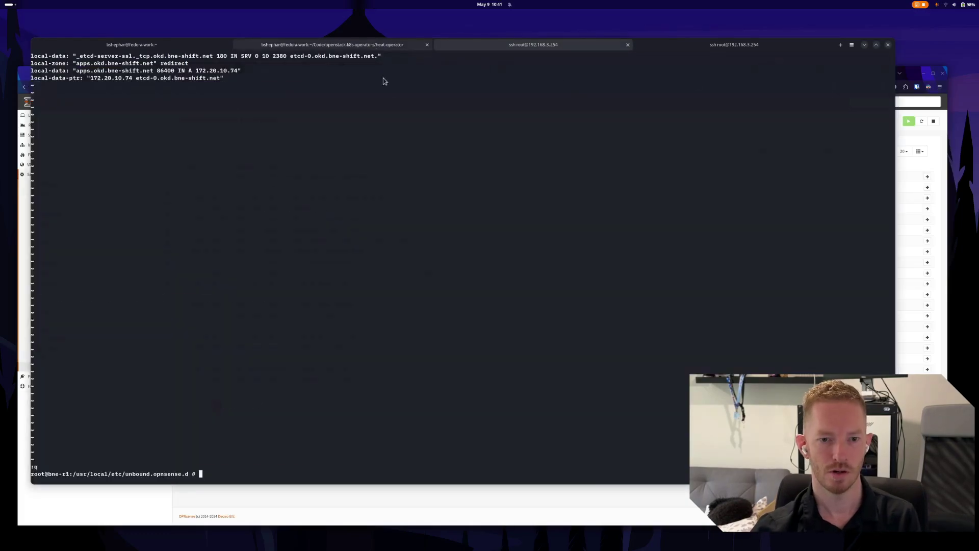
Switch to the local shell session, clear it, and query blah.apps.okd.bne-shift.net against 192.168.3.254 with dig.
key(ctrl+Page_Up)
text(cle)
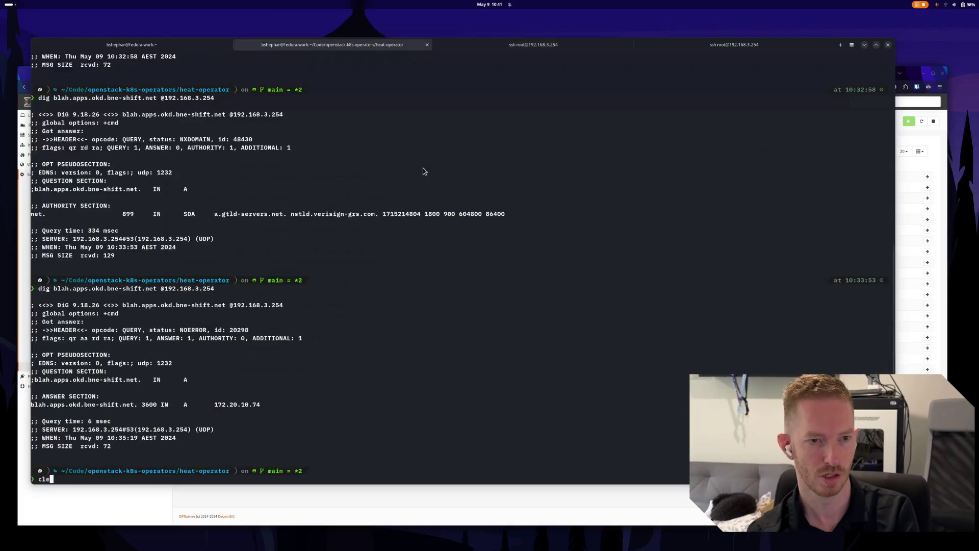
text(ar)
key(ctrl+l)
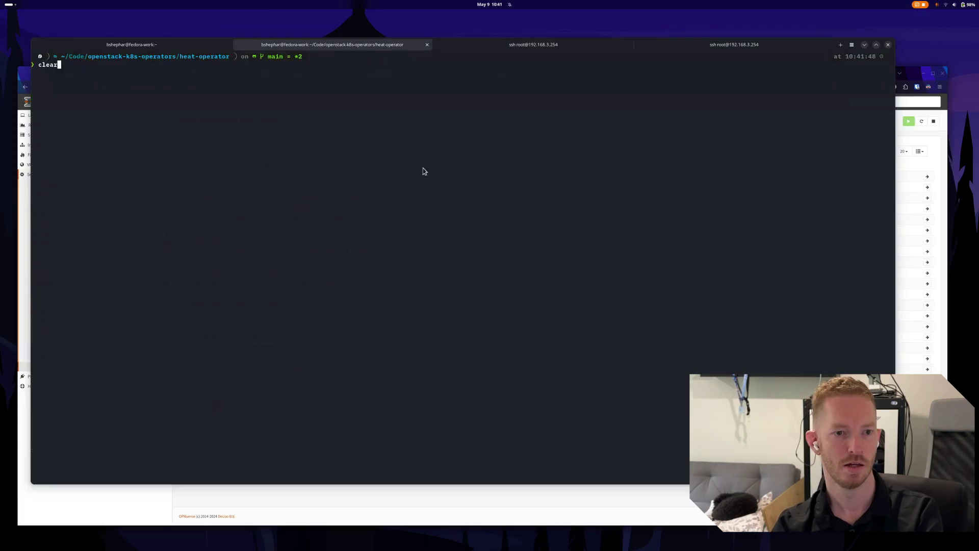
key(Up)
key(Return)
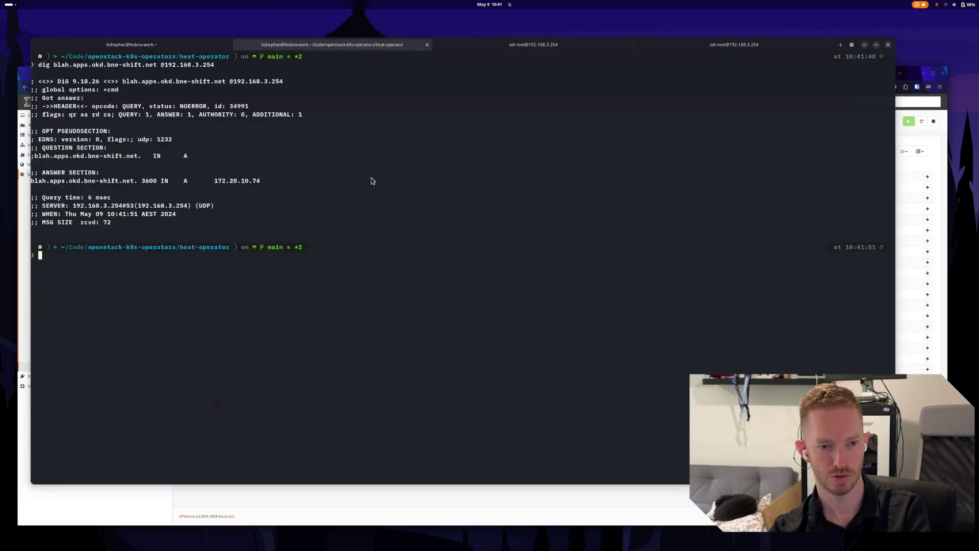
Query blah1.apps.okd.bne-shift.net against 192.168.3.254 by modifying the previous dig command.
key(Up)
key(Right)
key(Right)
key(Right)
key(Right)
key(Right)
key(Right)
key(Right)
key(Right)
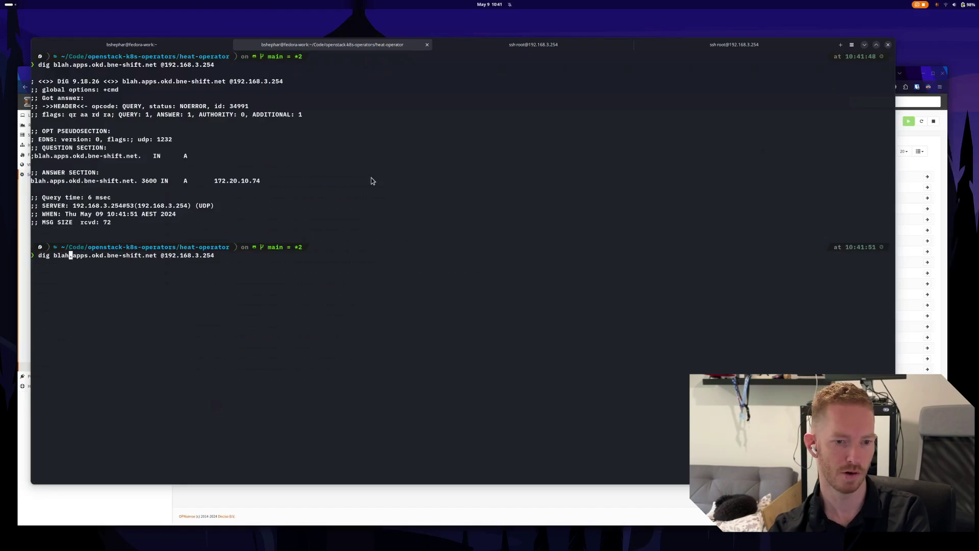
text(1)
key(Return)
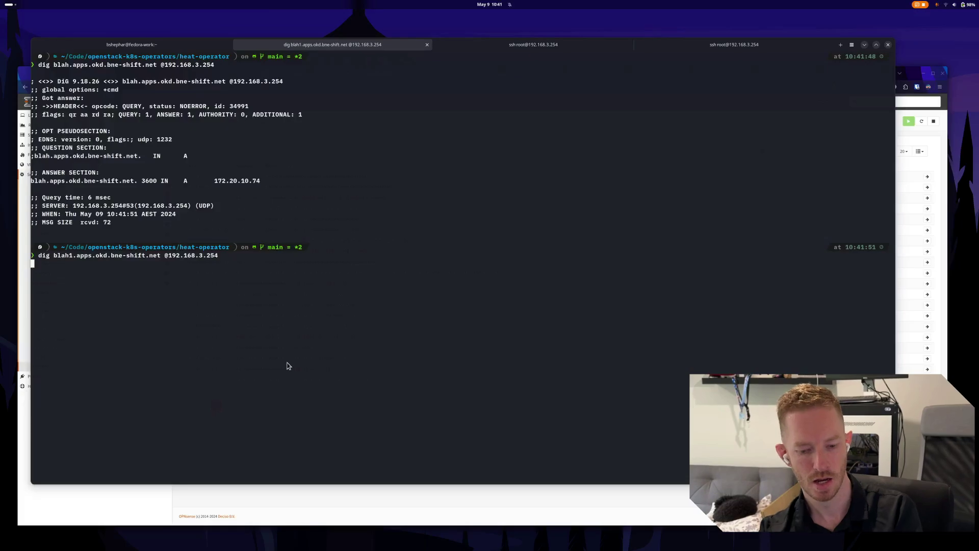
List the cluster operators with oc get co, and switch back to the browser to show the Unbound DNS overrides.
text(oc get co)
key(Return)
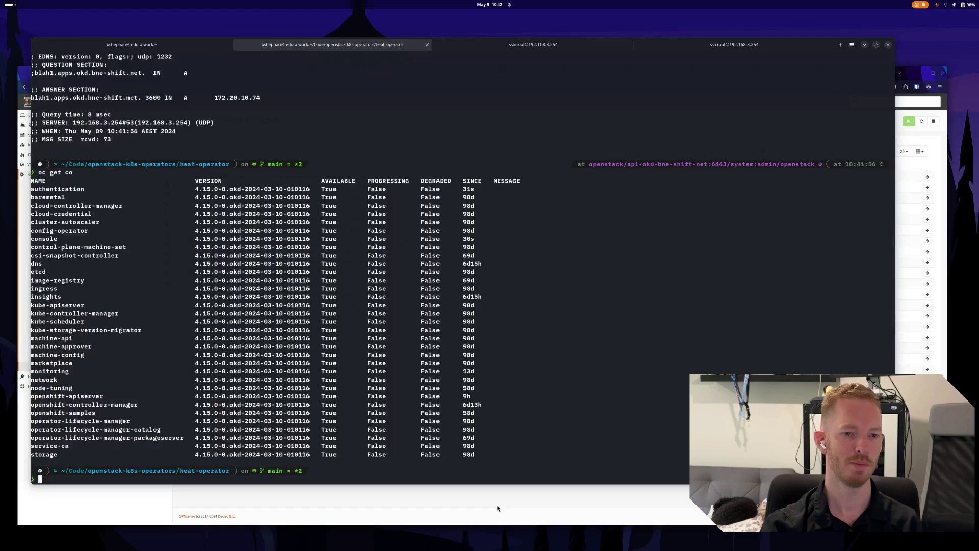
click(464, 503)
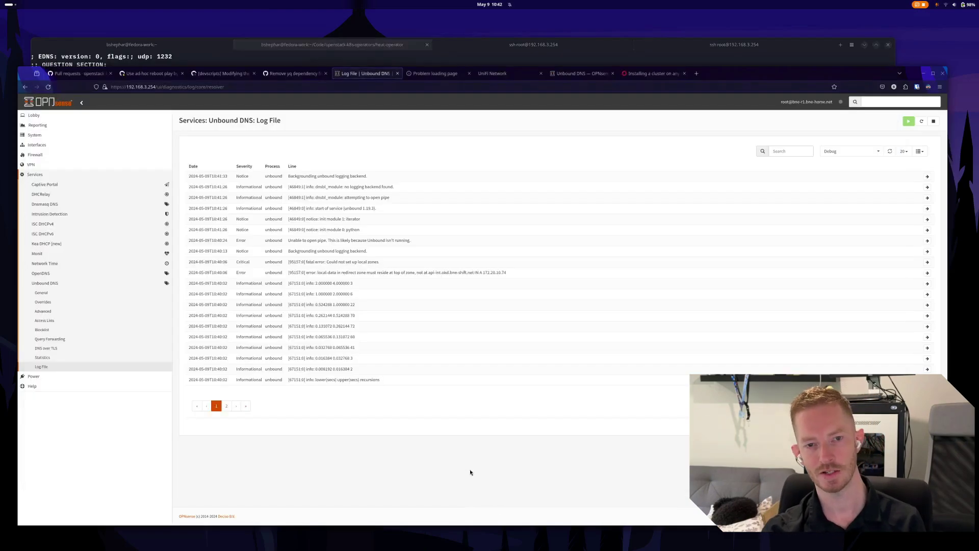
click(43, 301)
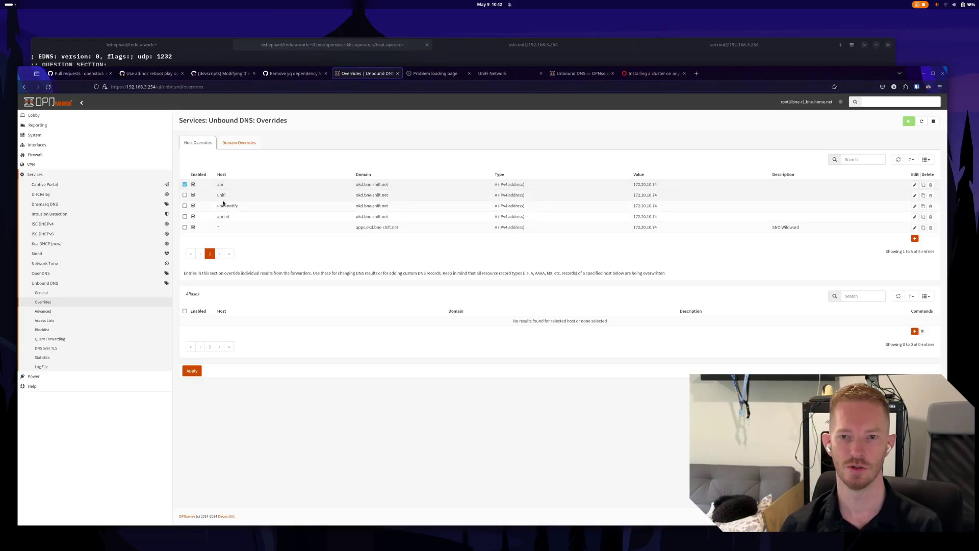
Load unifi.okd.bne-shift.net in the browser tab that timed out, and return to the Unbound DNS overrides.
click(434, 74)
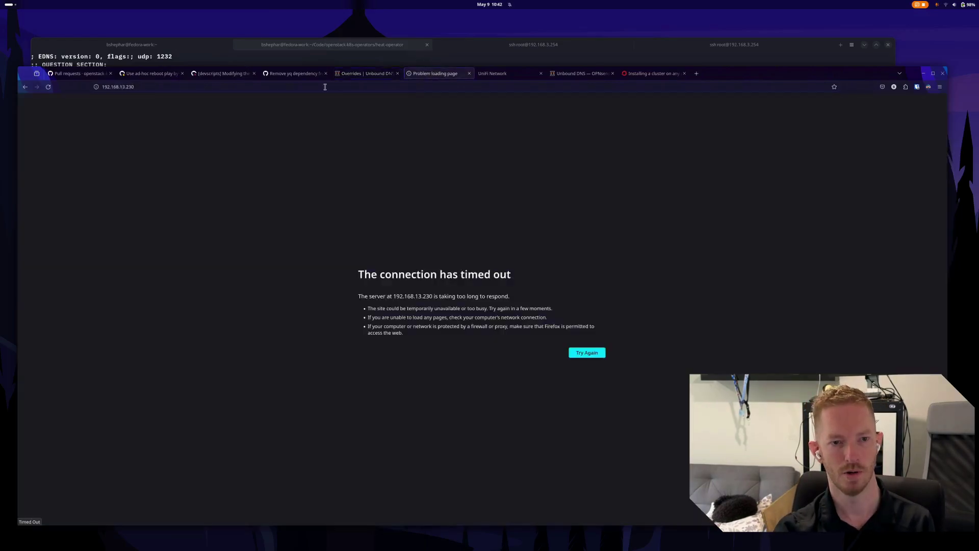
click(325, 86)
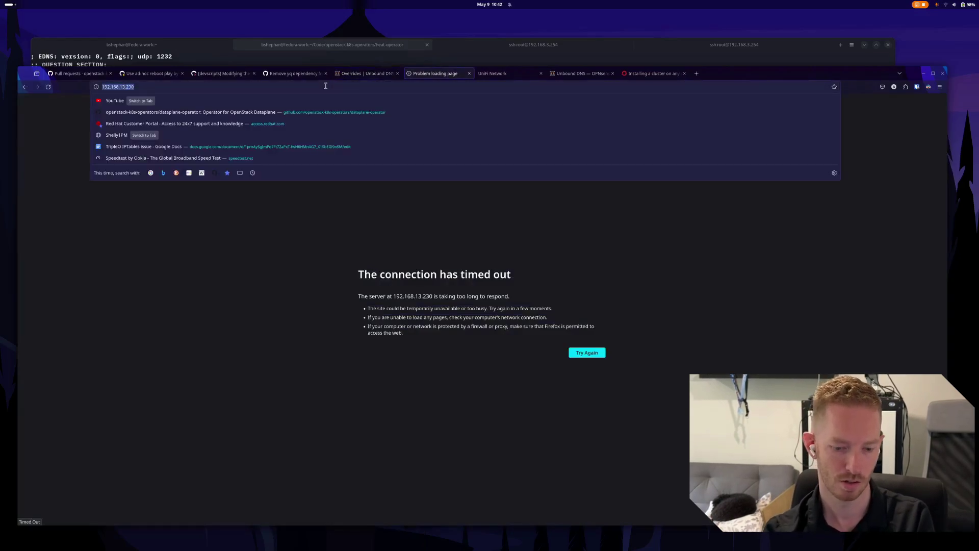
text(unifi.okd.bne-shift.net/)
key(Return)
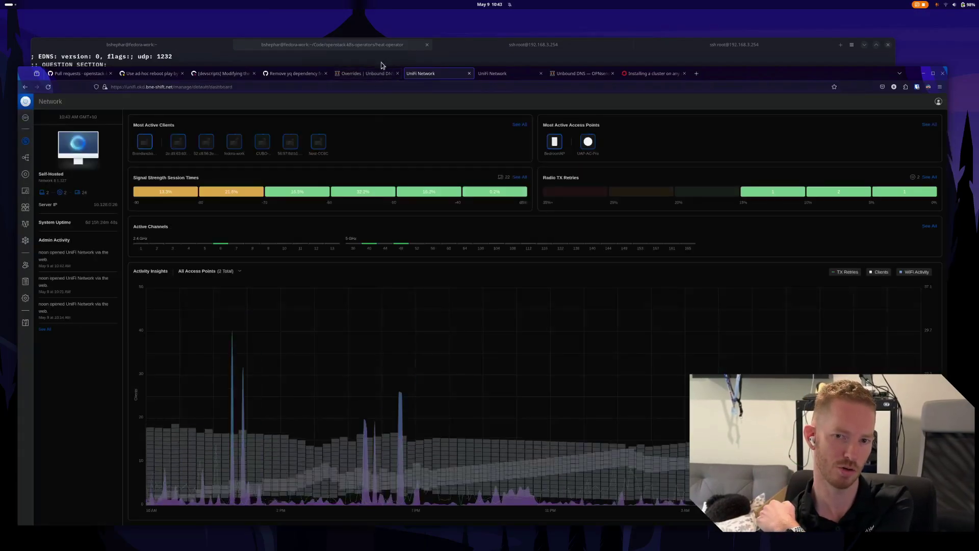
click(368, 73)
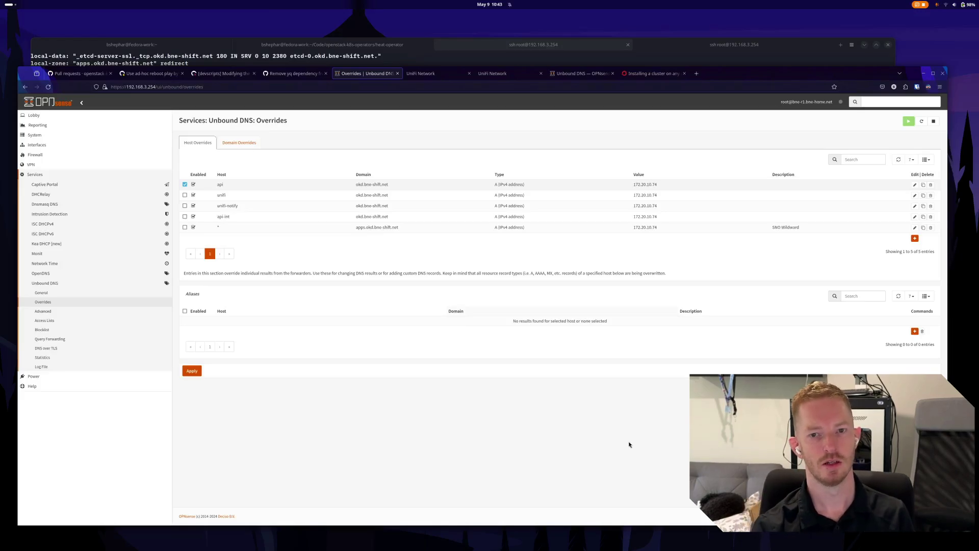
Switch to the router's terminal session and rename the okd file in unbound.opnsense.d to okd.conf.
click(413, 58)
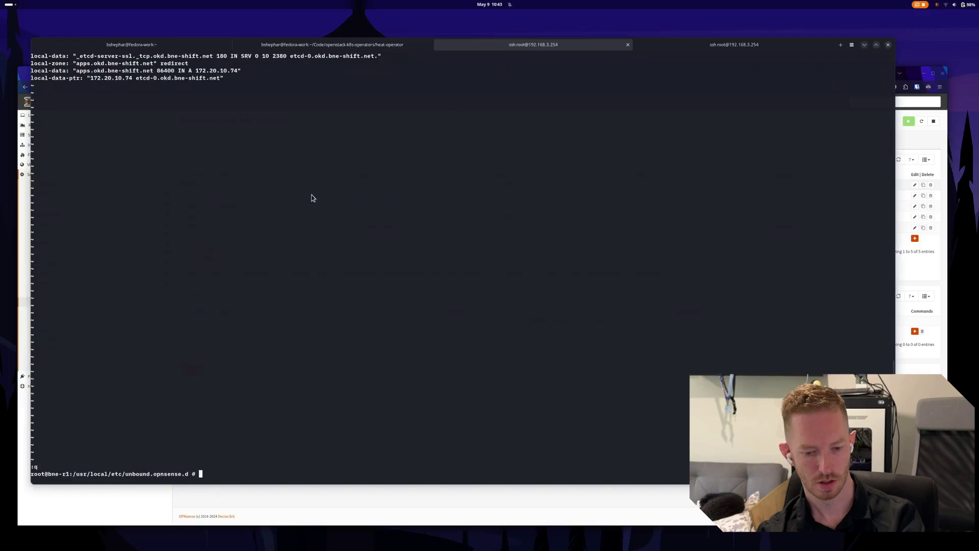
key(Tab)
key(Tab)
text(m)
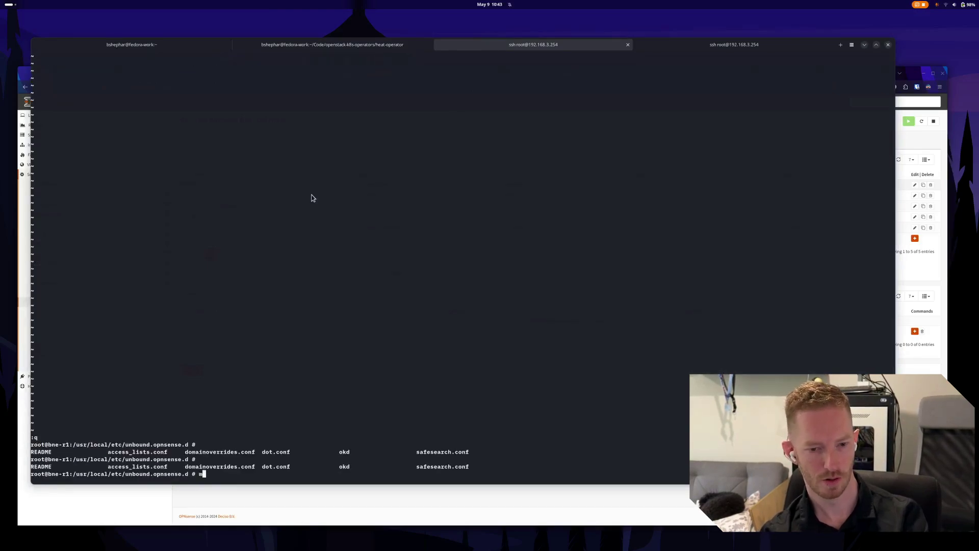
text(v okd okd)
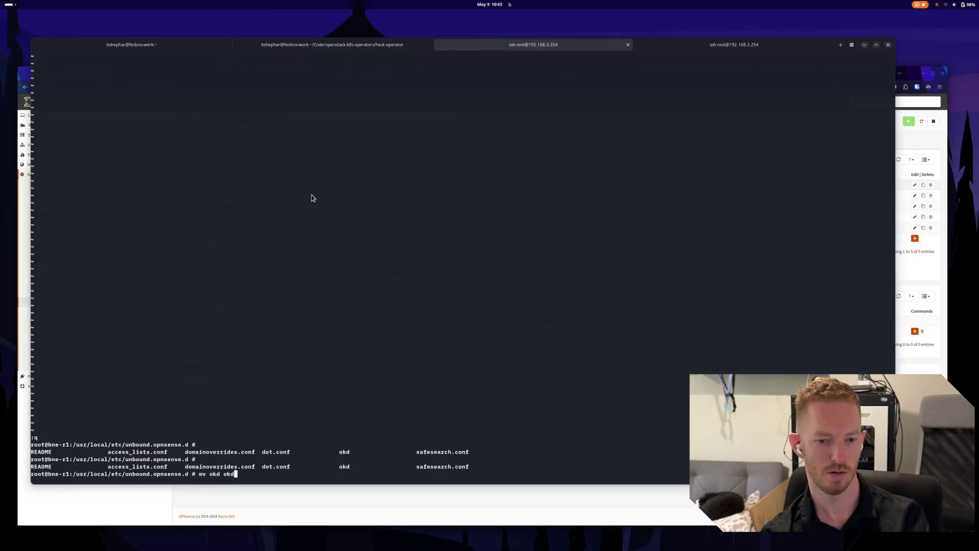
text(.conf)
key(Return)
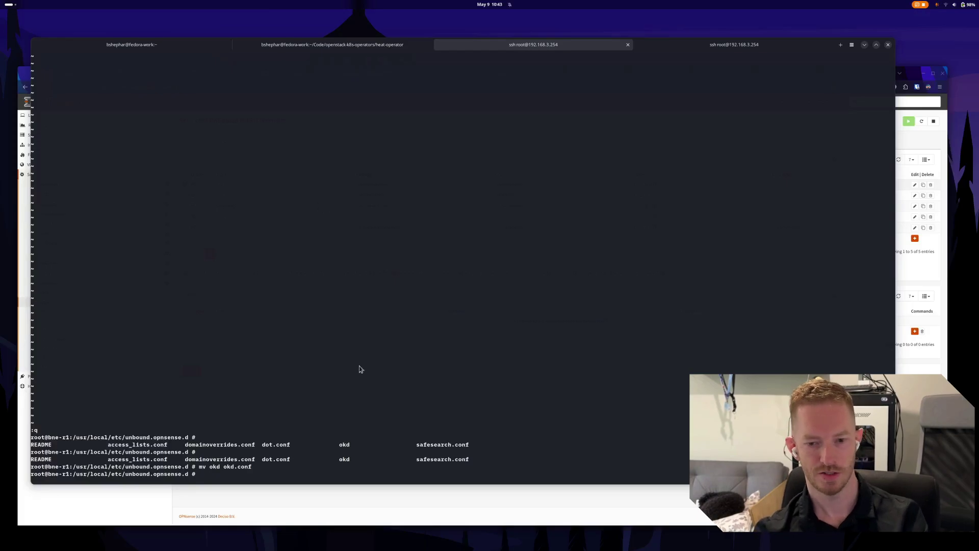
Switch back to the browser, delete the wildcard host override for apps.okd.bne-shift.net, and restart the Unbound DNS service.
click(372, 507)
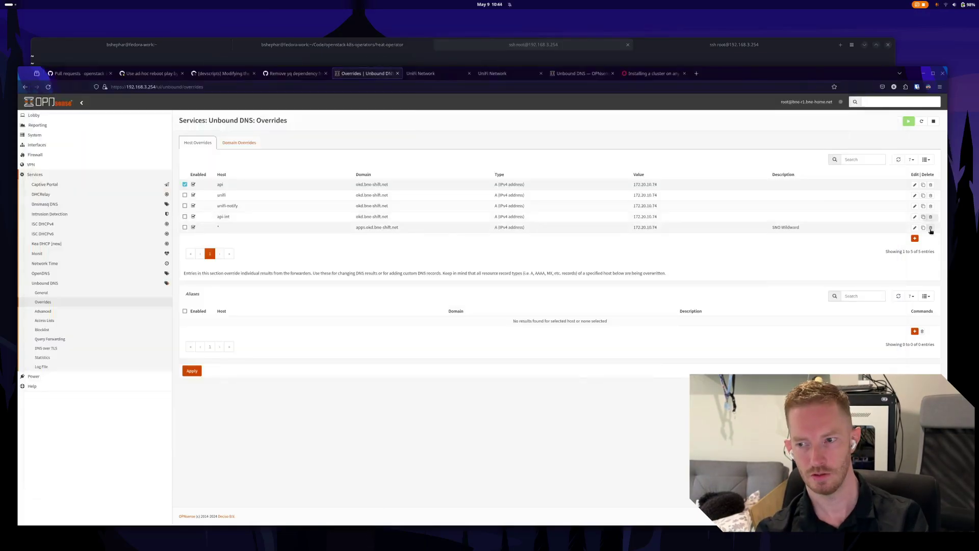
click(931, 227)
click(567, 161)
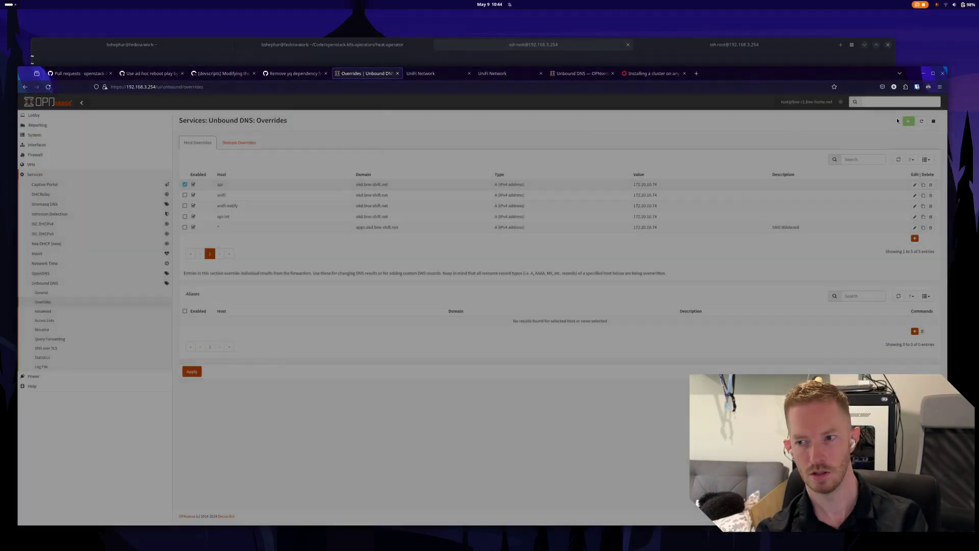
click(923, 122)
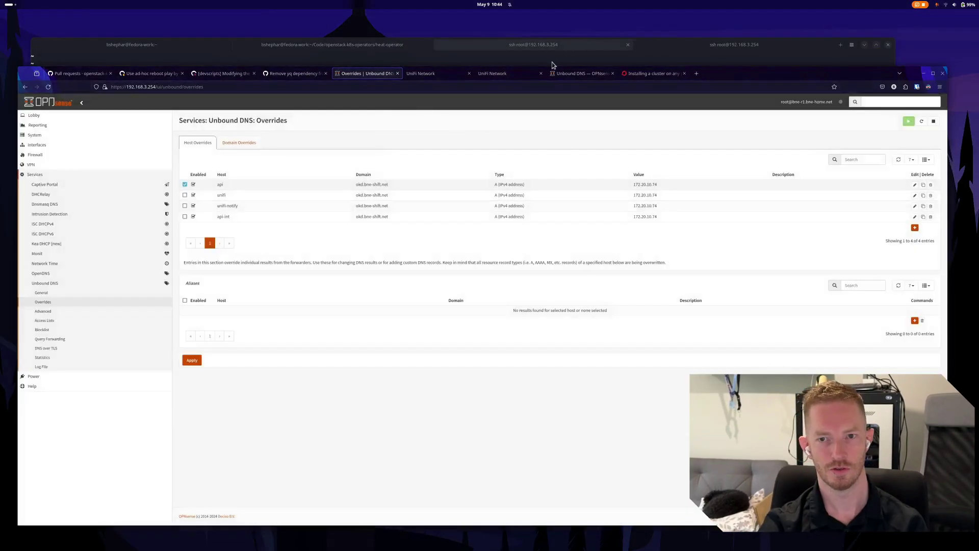
Switch to the local shell session in the terminal and query blah1.apps.okd.bne-shift.net against 192.168.3.254 again with dig.
click(551, 65)
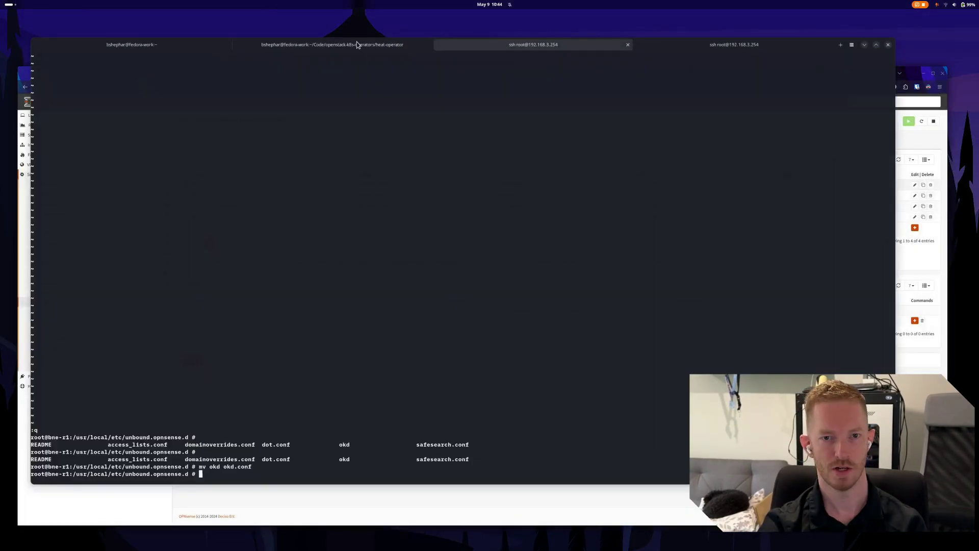
key(ctrl+Page_Up)
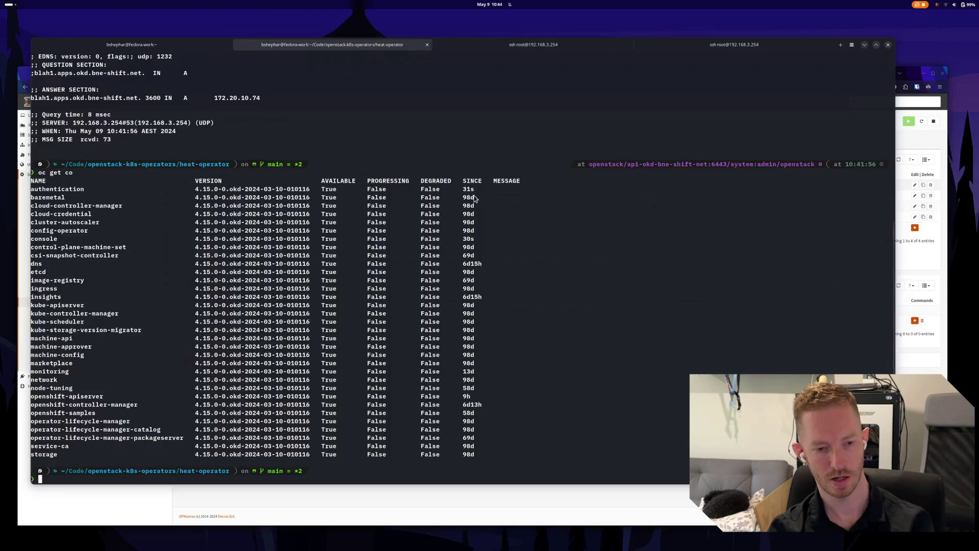
key(ctrl+r)
text(d)
key(Return)
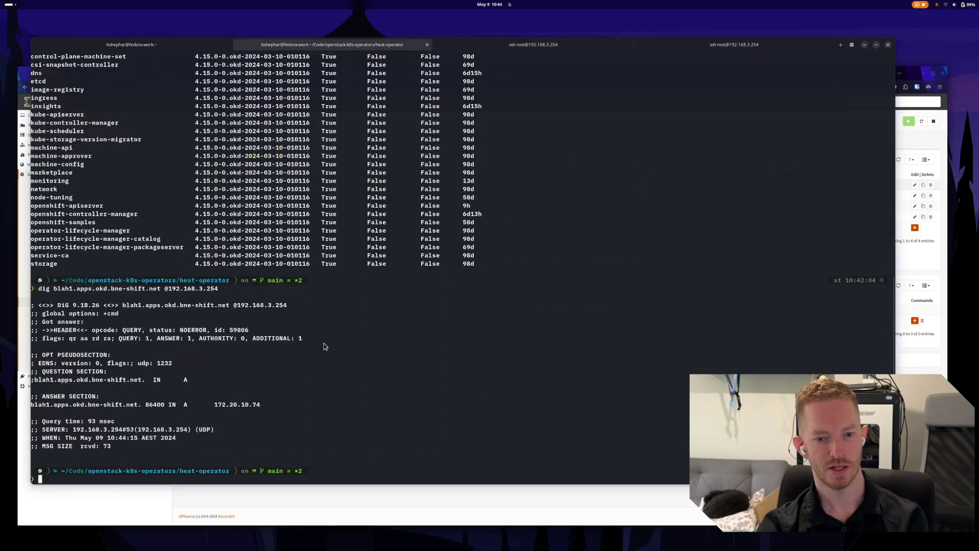
triple_click(137, 401)
In the browser, add and apply a host override for host *, domain apps.okd.bne-shift.net, IP address 172.20.10.74, description "SNO Wildcard".
click(87, 503)
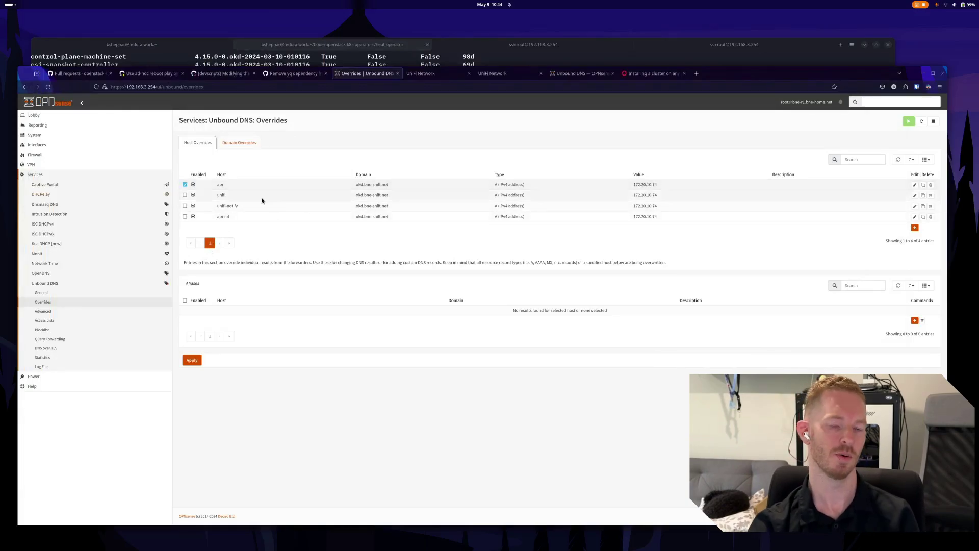
click(915, 227)
click(470, 163)
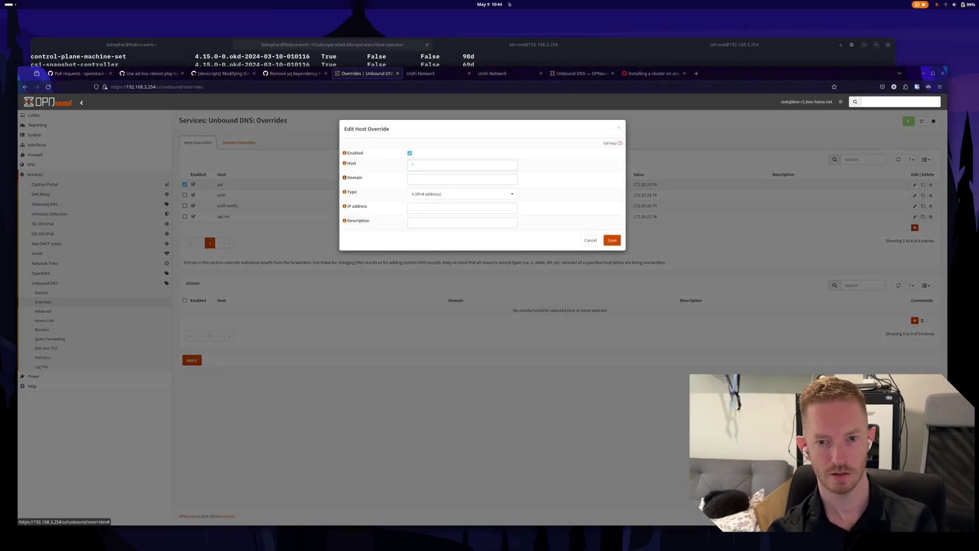
click(482, 179)
text(apps.okd.bne-shift.net)
click(459, 208)
text(172.20.10.74)
click(439, 222)
text(SNO Wildcard)
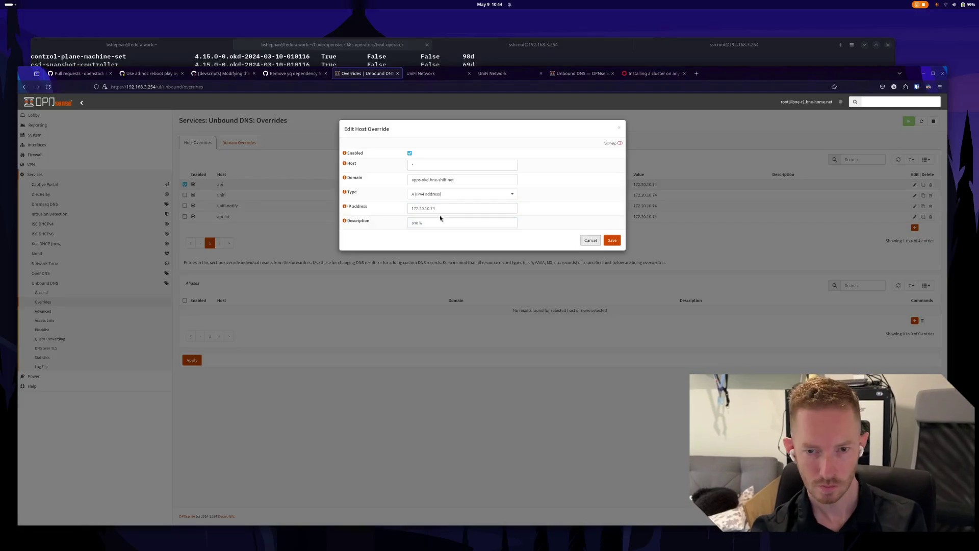
click(612, 240)
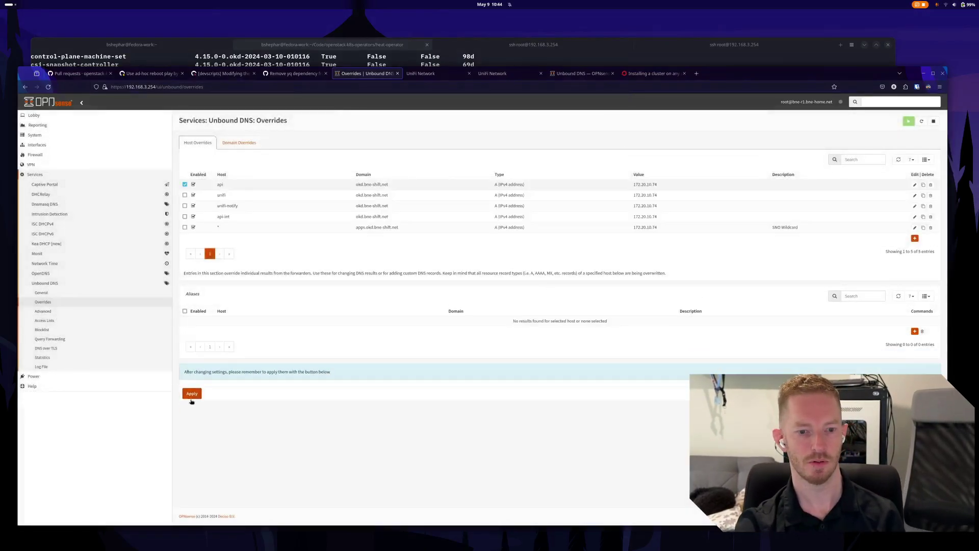
click(191, 394)
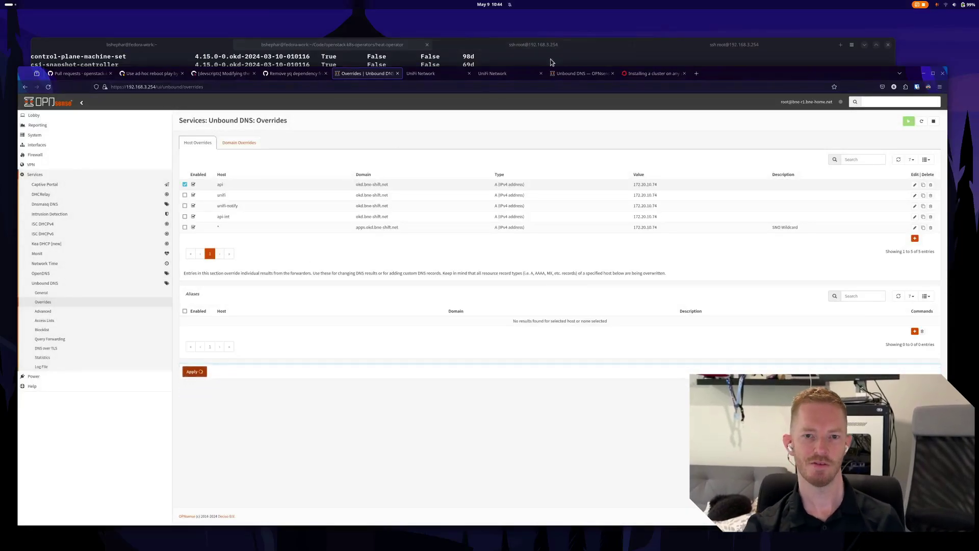
Switch to the router's terminal session and open okd.conf in vi to review its records.
click(439, 58)
click(444, 45)
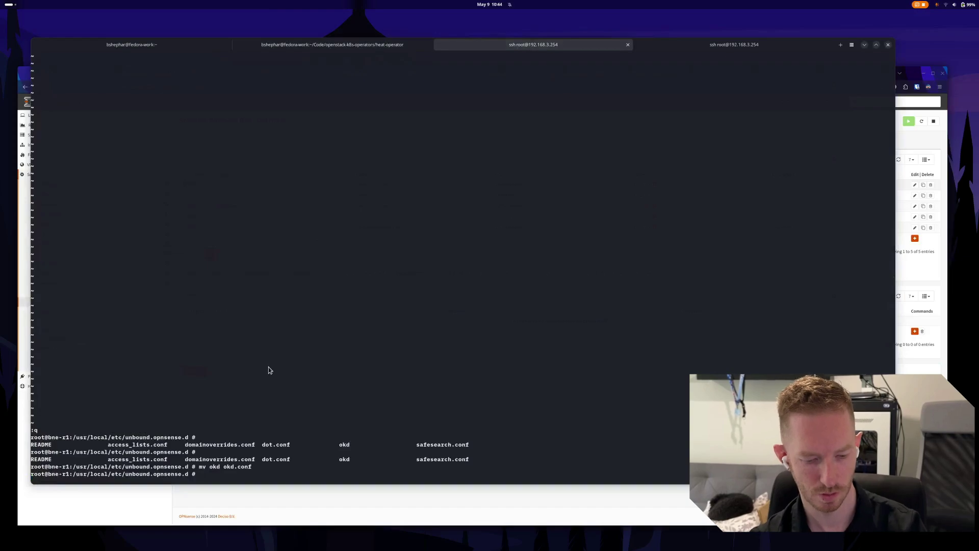
text(vi okd.conf)
key(Return)
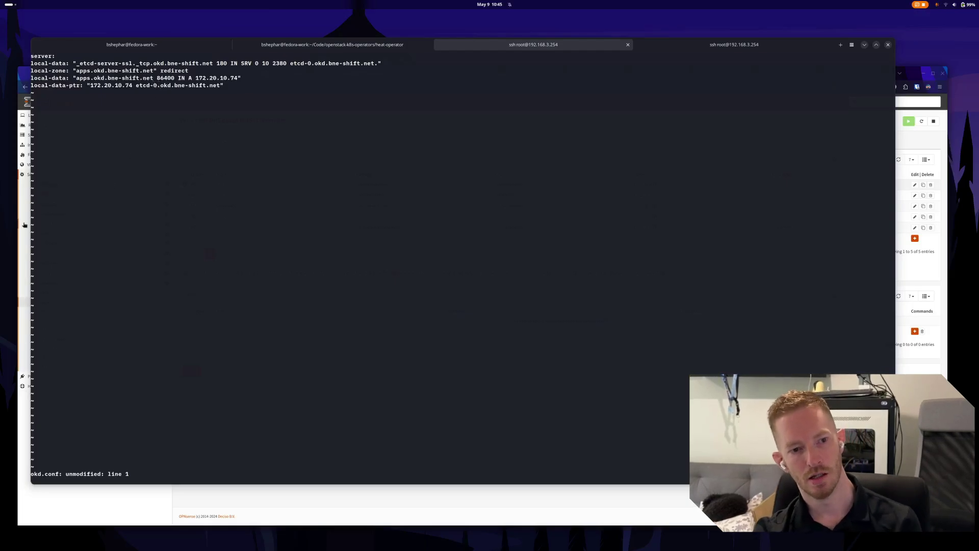
Switch back to the browser, examine the record types offered for a new host override, and cancel without saving.
click(505, 492)
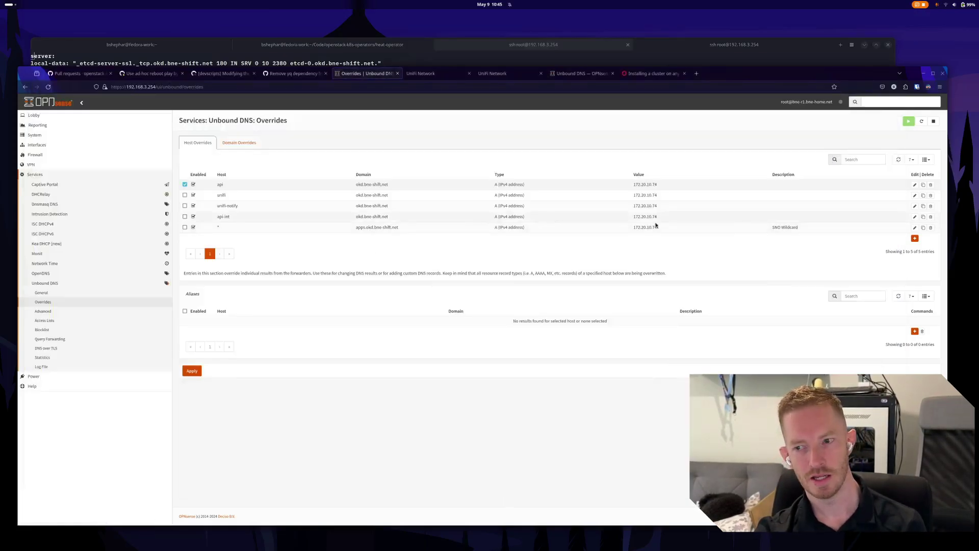
click(915, 238)
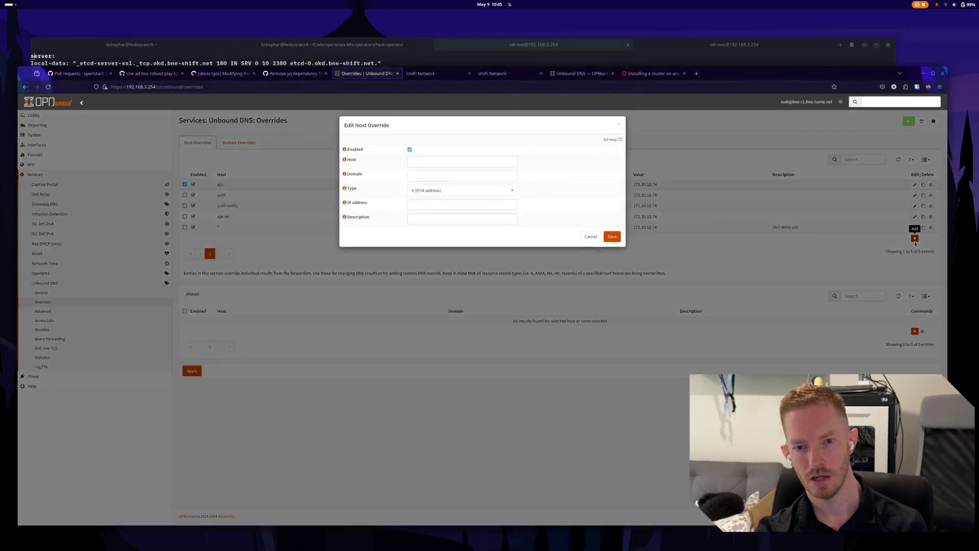
click(464, 194)
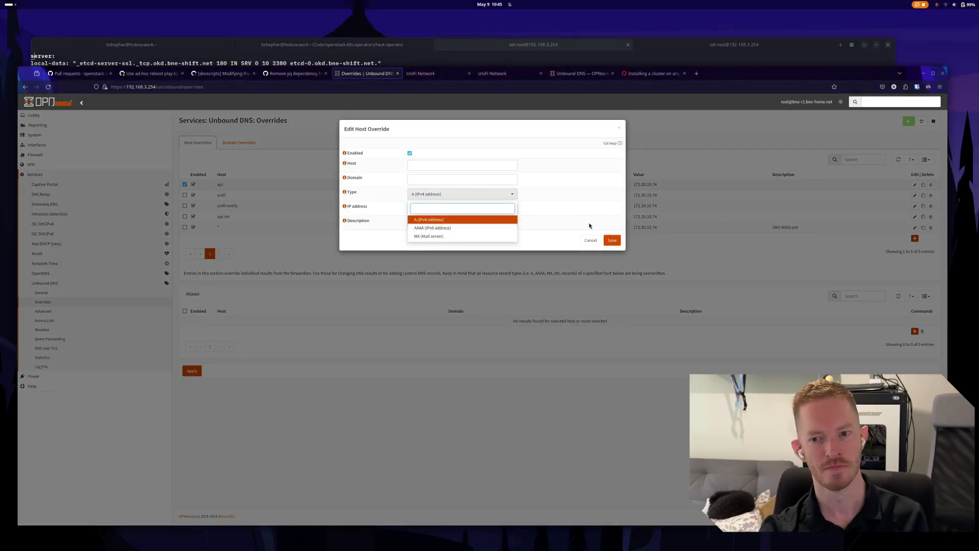
click(590, 240)
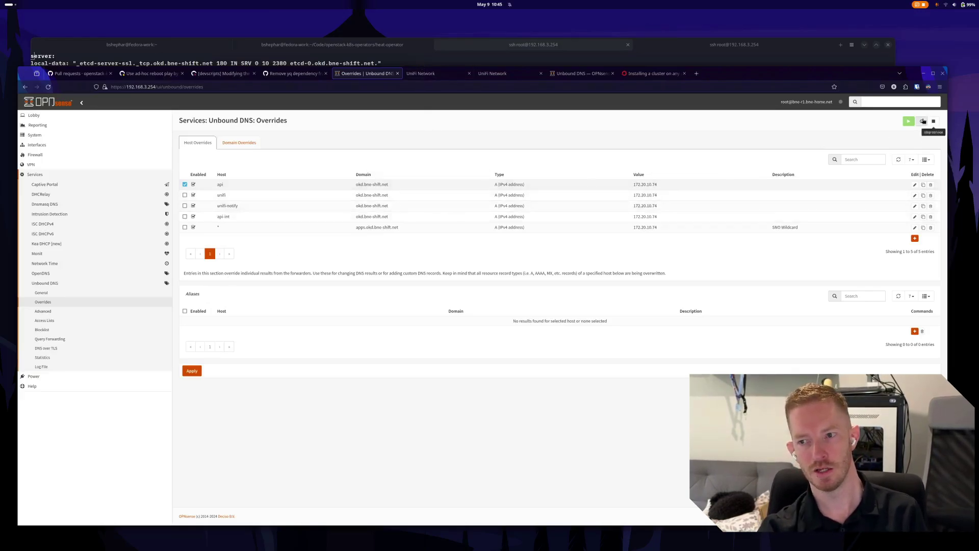
Switch to the local shell session and repeat the dig query for blah1.apps.okd.bne-shift.net against 192.168.3.254.
click(408, 49)
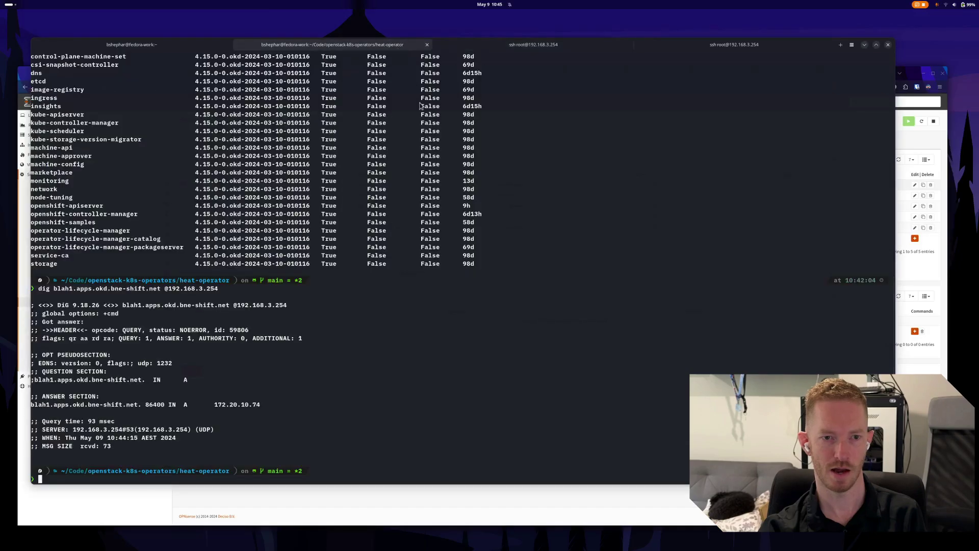
key(Up)
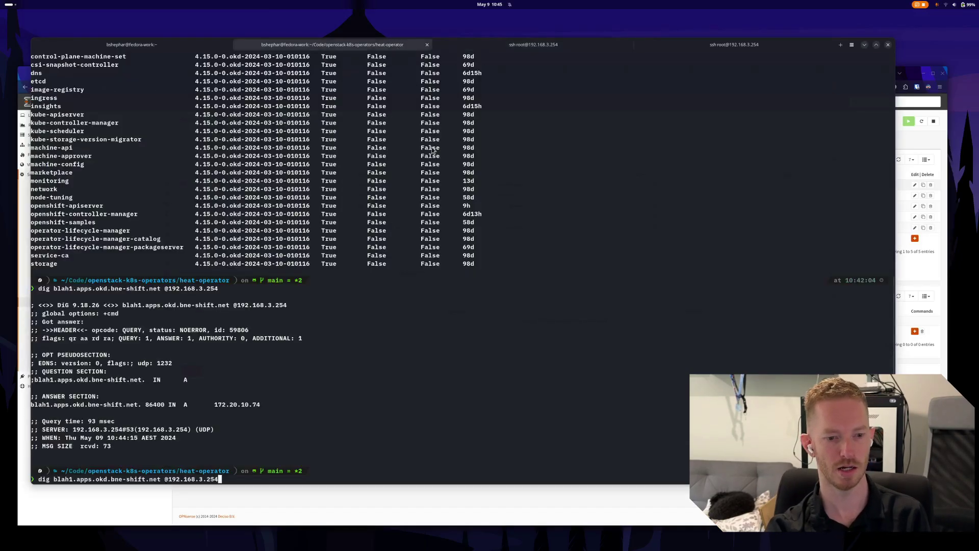
key(Return)
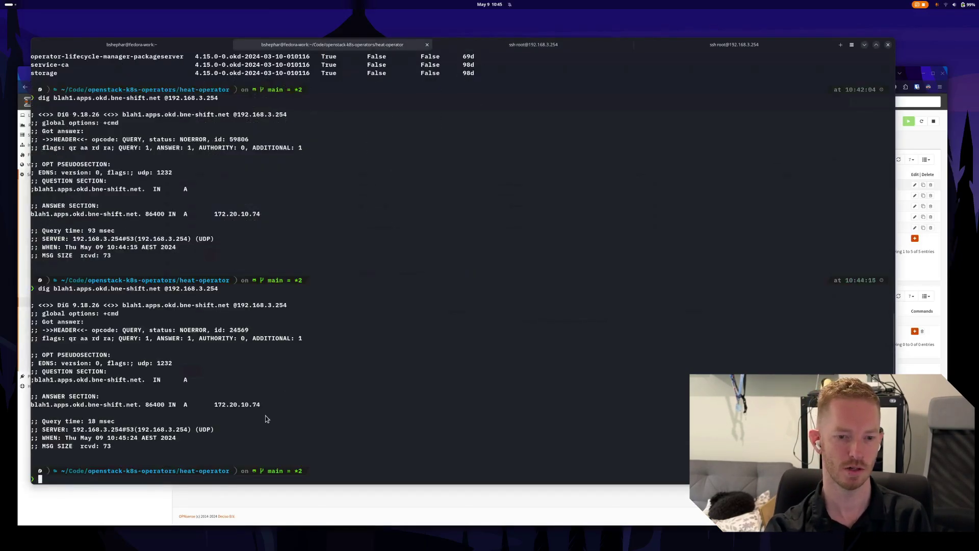